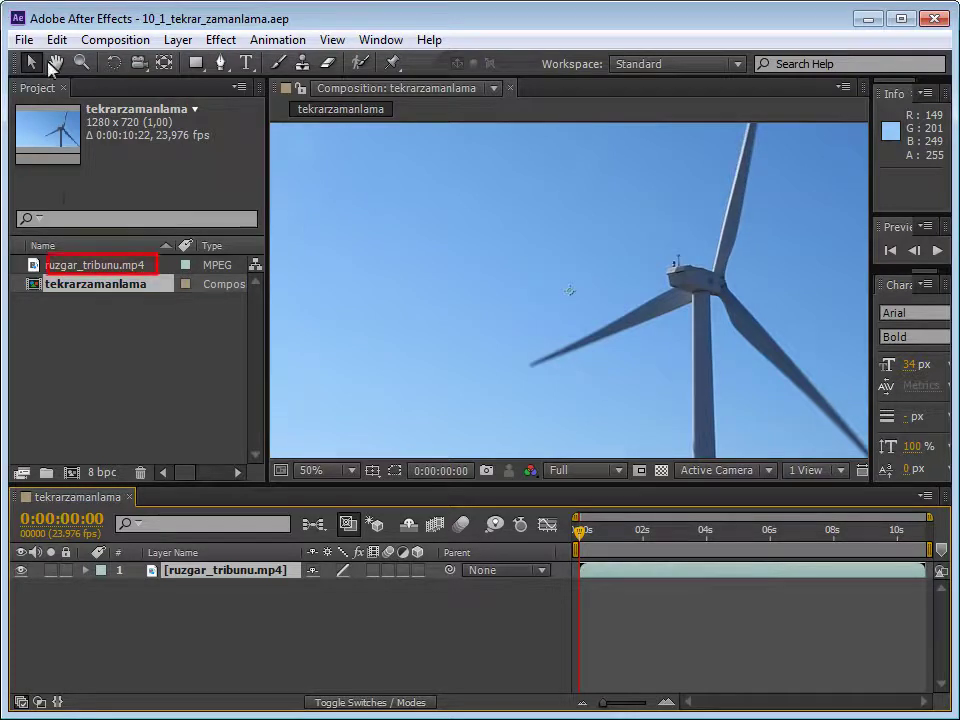
# Try to time-reverse the whole ruzgar_tribunu.mp4 layer in the tekrarzamanlama composition
pyautogui.click(66, 266)
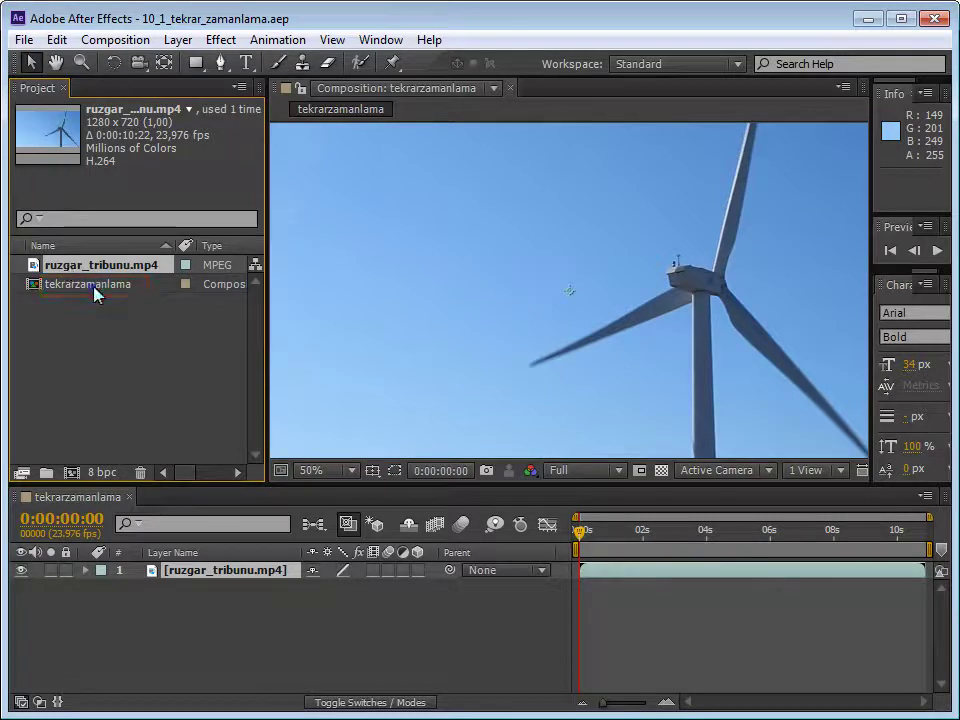
pyautogui.click(94, 286)
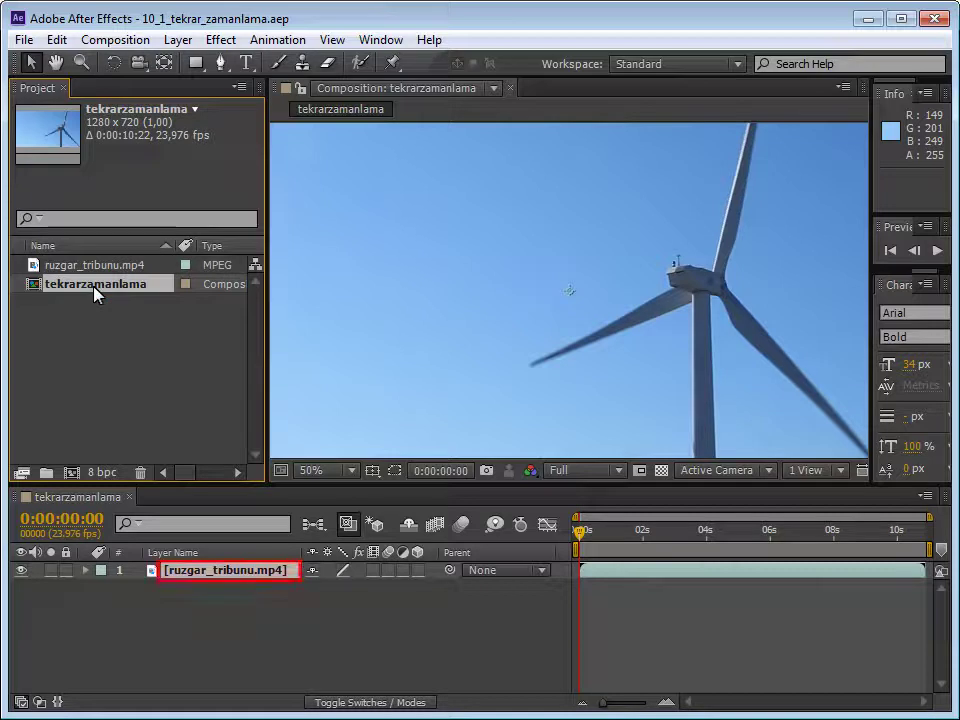
pyautogui.click(221, 581)
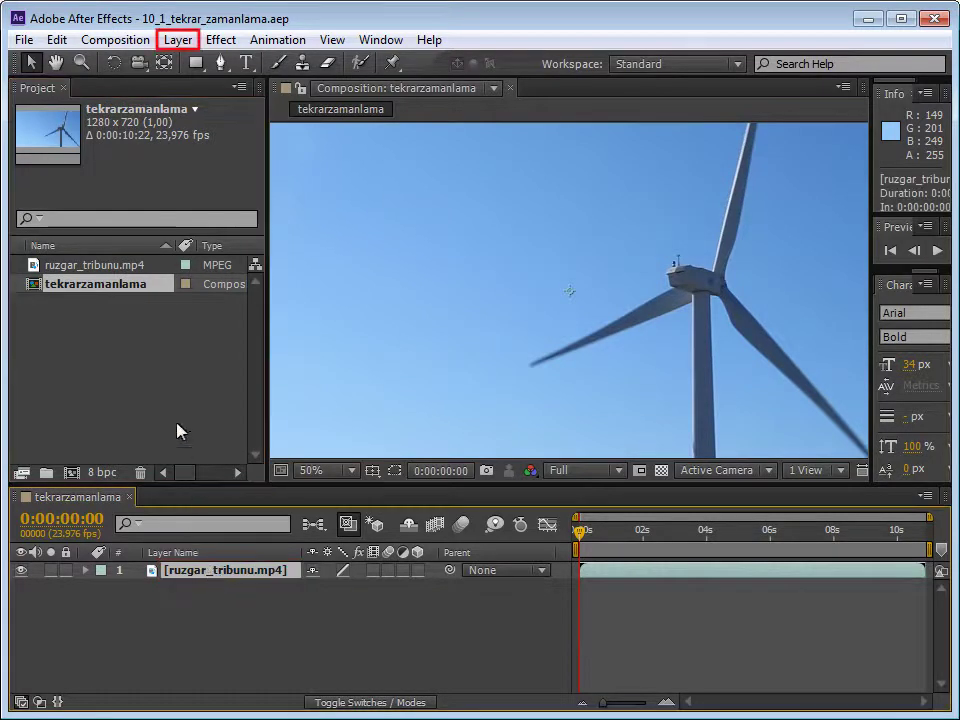
pyautogui.click(170, 39)
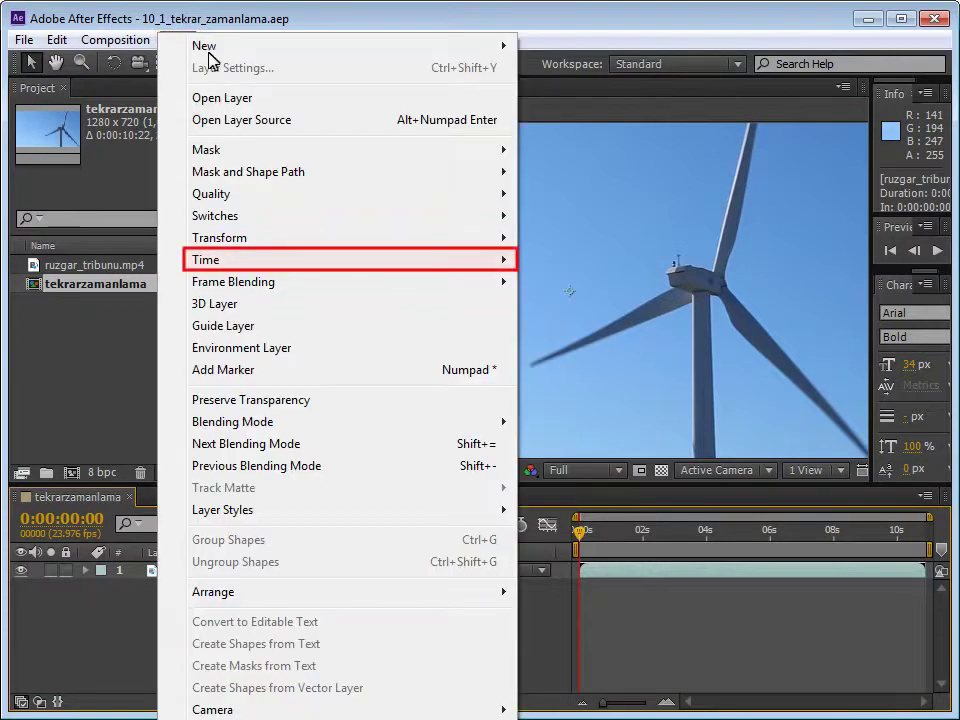
pyautogui.moveTo(257, 264)
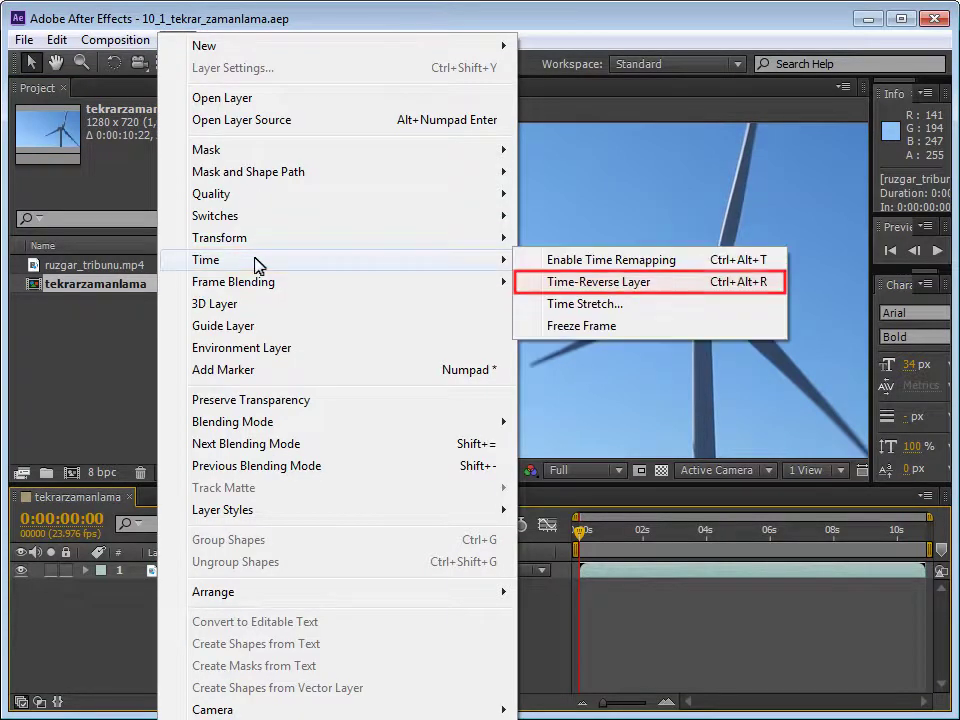
pyautogui.click(604, 286)
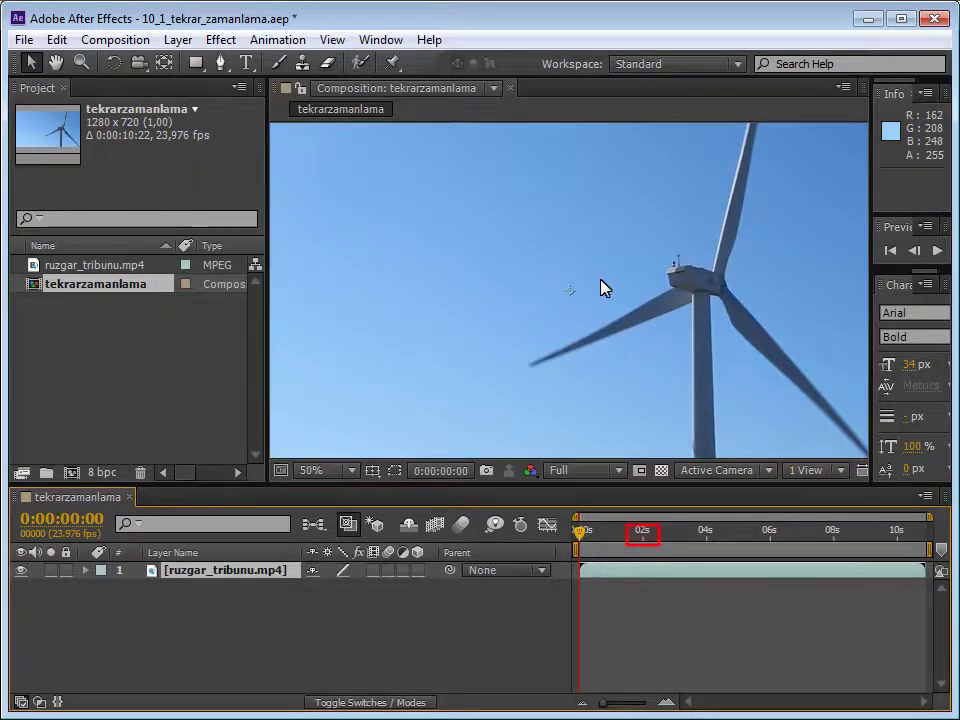
# Split the ruzgar_tribunu.mp4 layer at 2 seconds, and split the remaining part again at 4 seconds
pyautogui.click(643, 535)
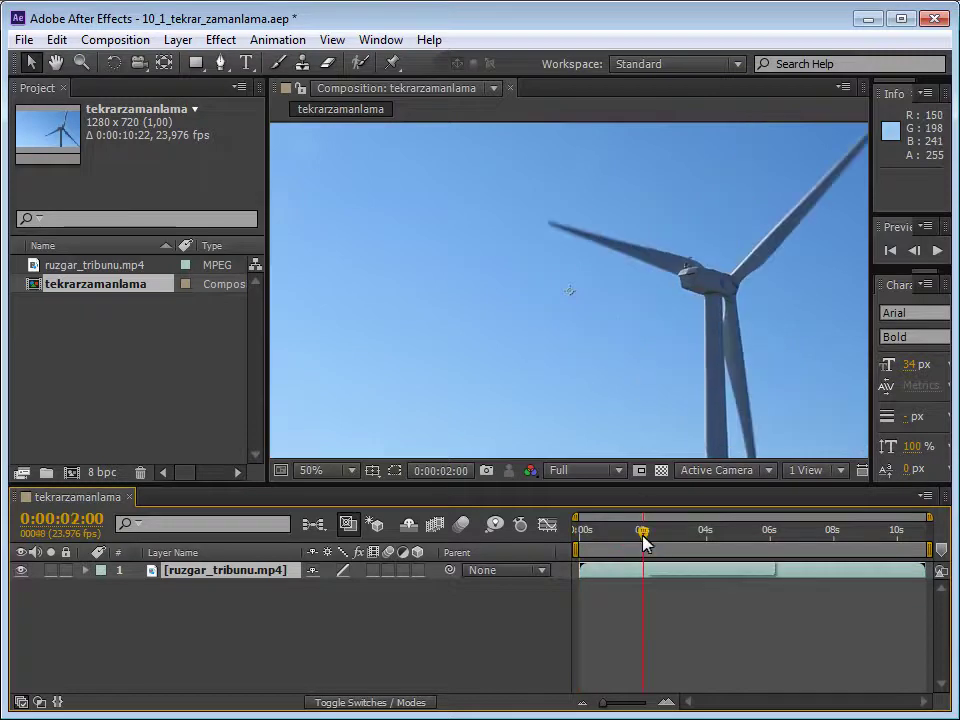
pyautogui.click(54, 44)
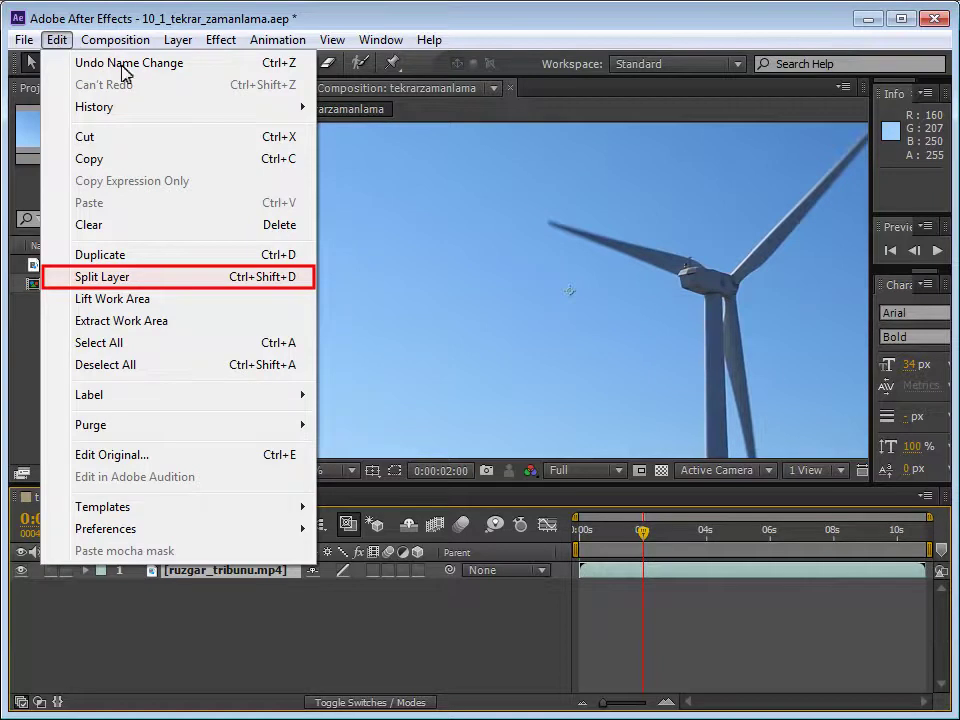
pyautogui.click(181, 279)
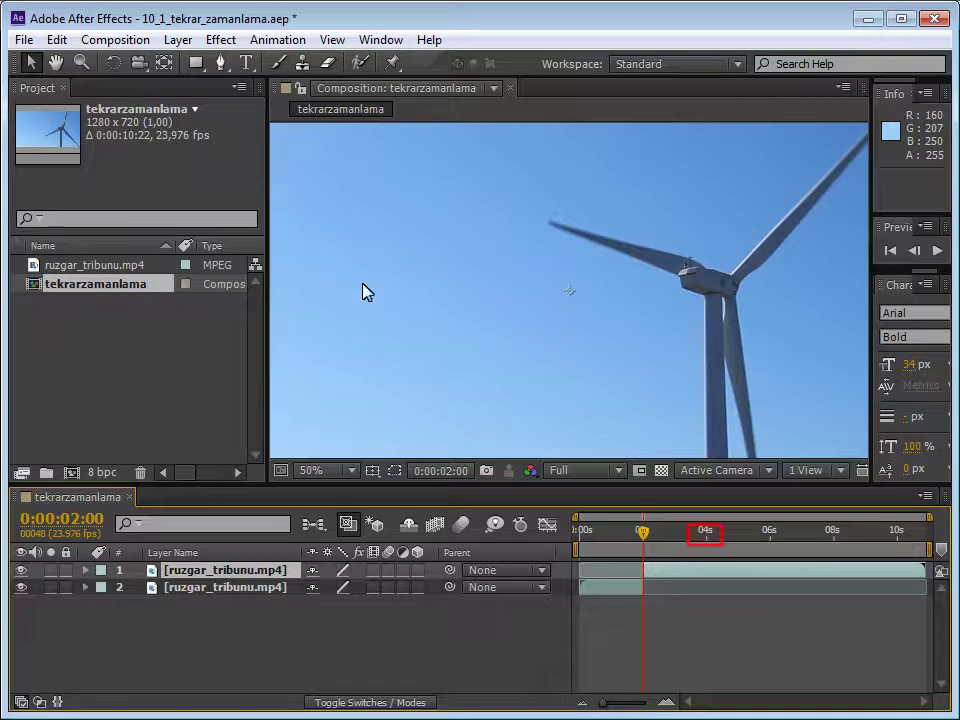
pyautogui.click(705, 536)
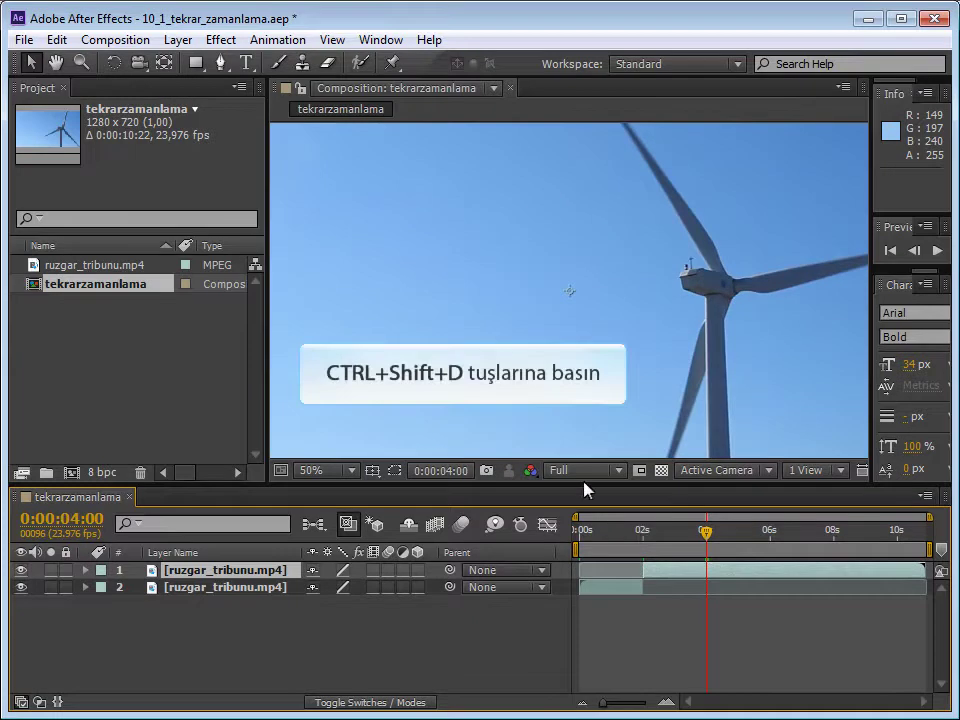
pyautogui.hotkey('ctrl', 'shift', 'd')
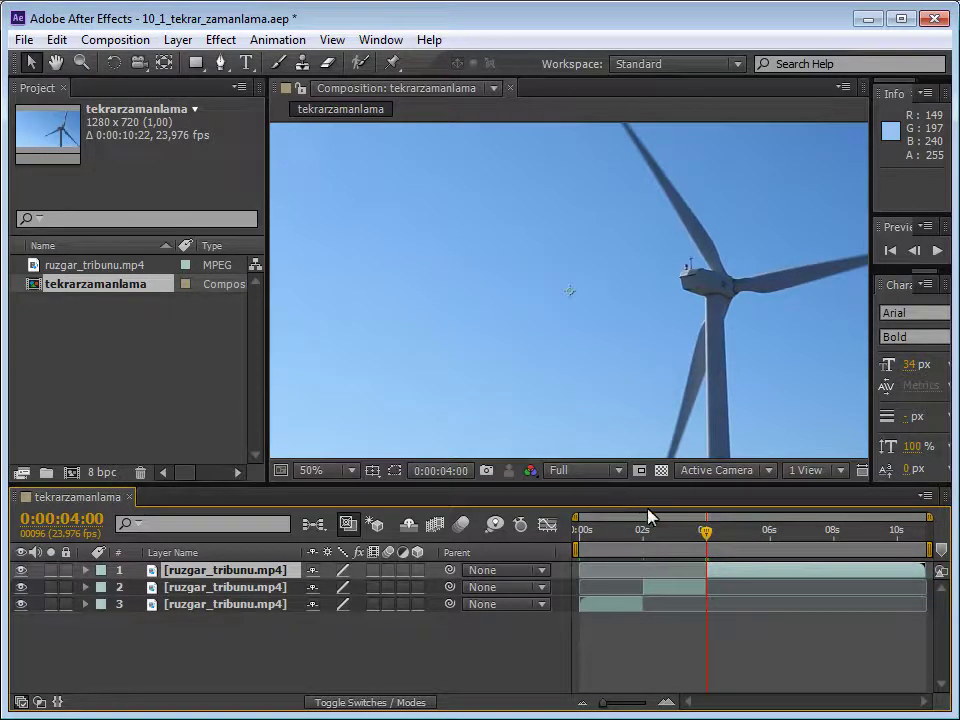
# Time-reverse the middle layer segment between 2 and 4 seconds and preview the playback
pyautogui.click(667, 587)
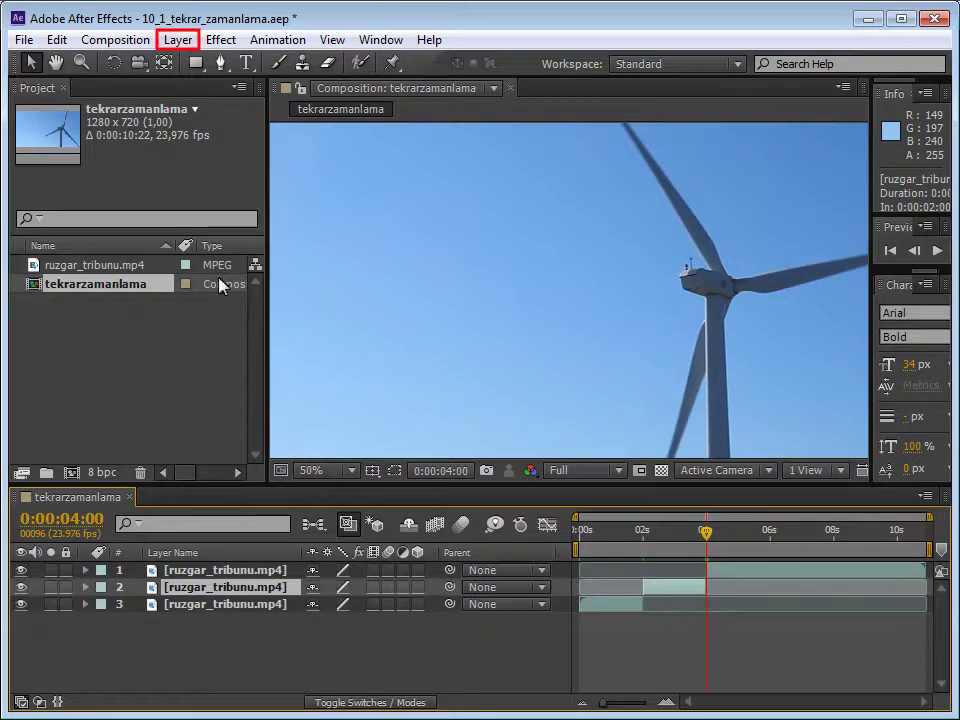
pyautogui.click(185, 39)
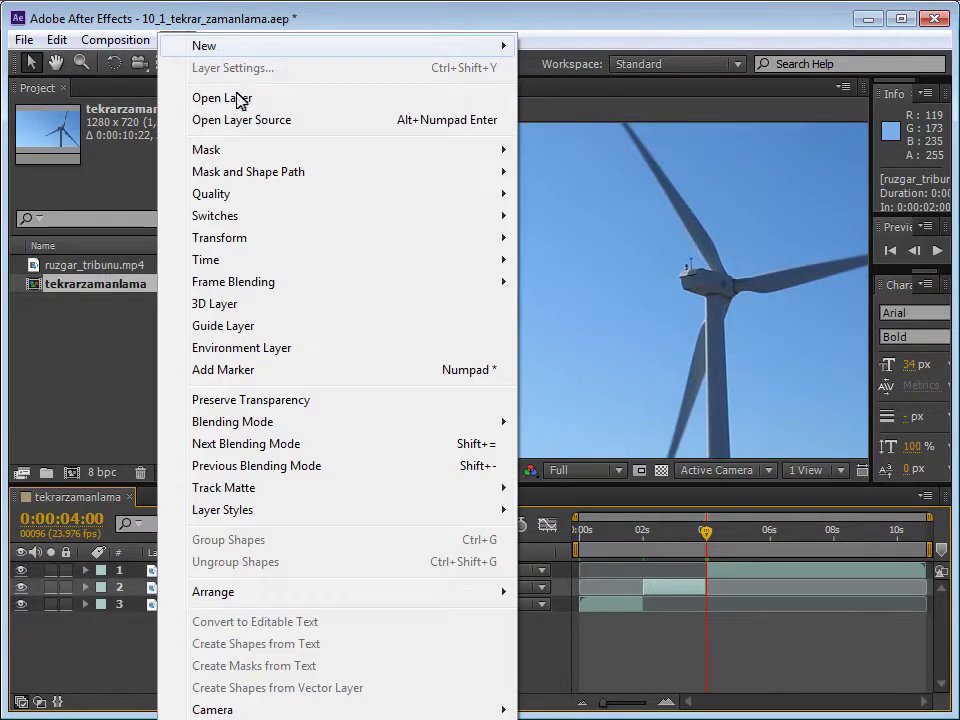
pyautogui.moveTo(253, 266)
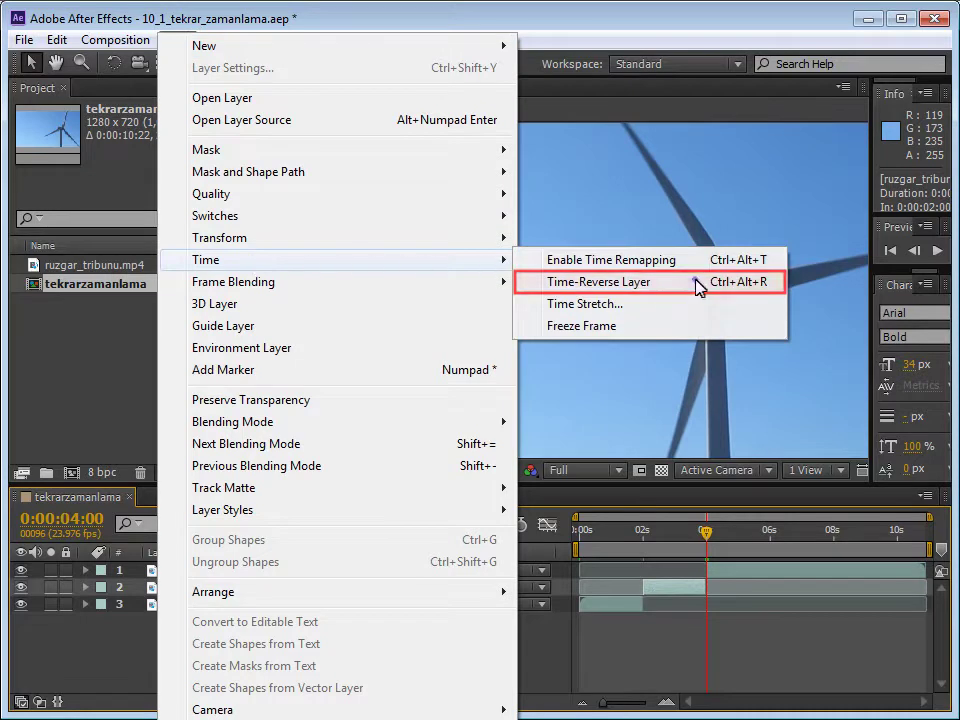
pyautogui.click(636, 281)
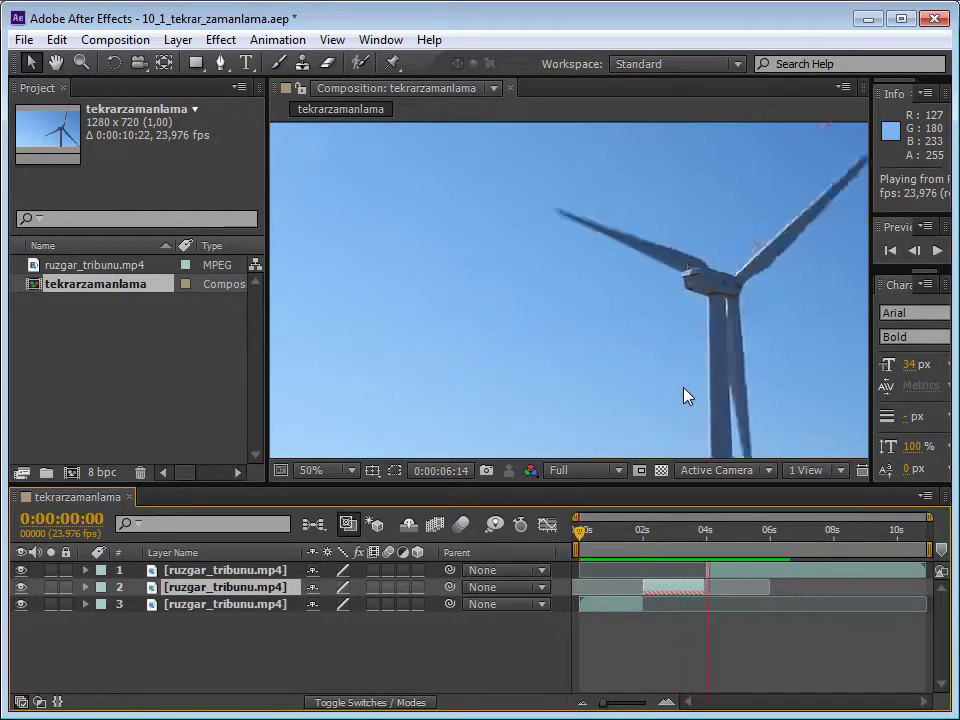
pyautogui.press('space')
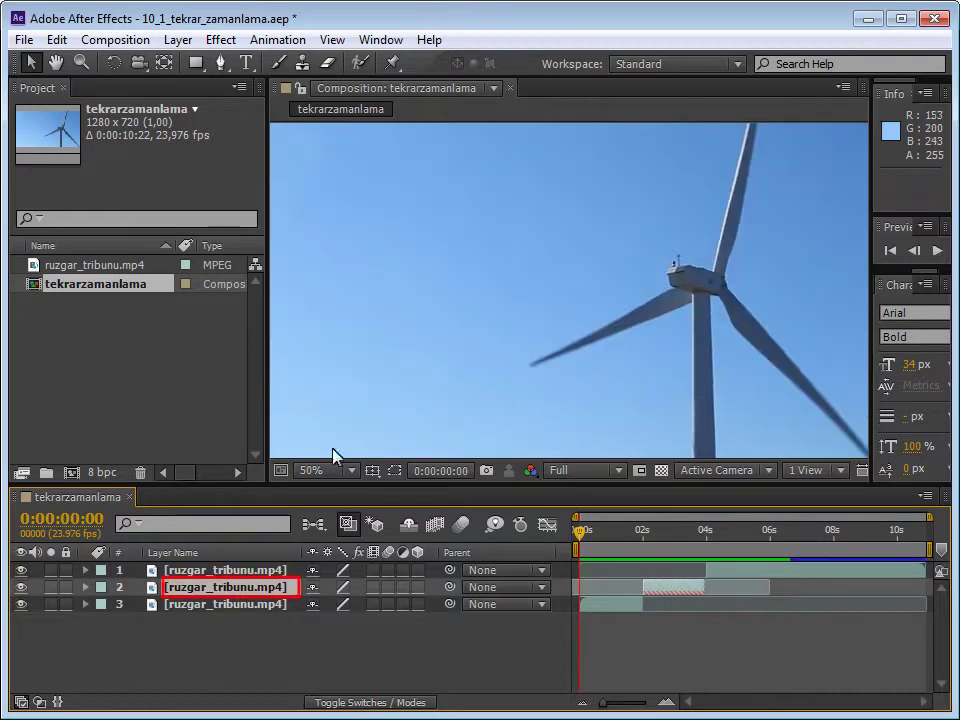
# Rename the reversed middle layer as gerisar
pyautogui.click(253, 587)
pyautogui.press('Return')
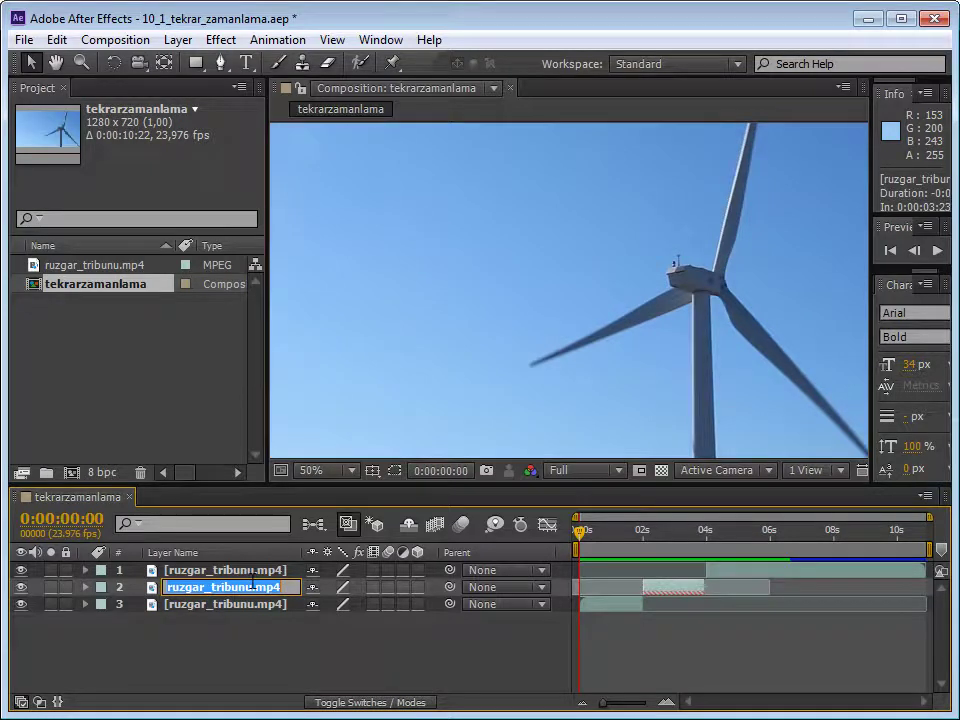
pyautogui.write('gerisar')
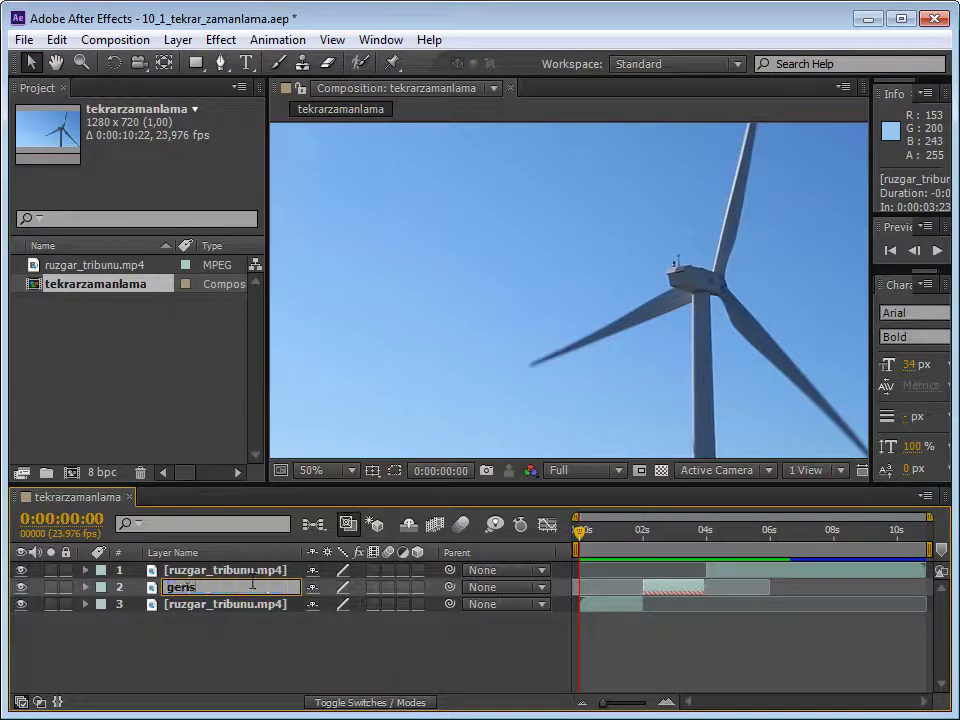
pyautogui.press('Return')
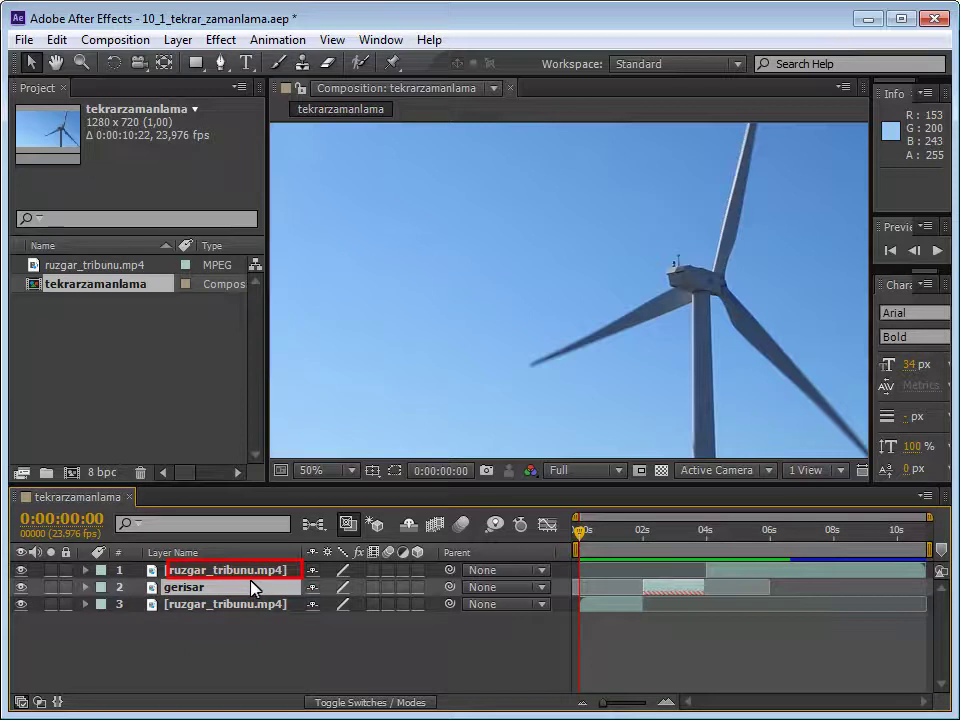
# Move the current time to the topmost layer's In point and rename that layer as tribun
pyautogui.click(255, 570)
pyautogui.press('i')
pyautogui.press('Return')
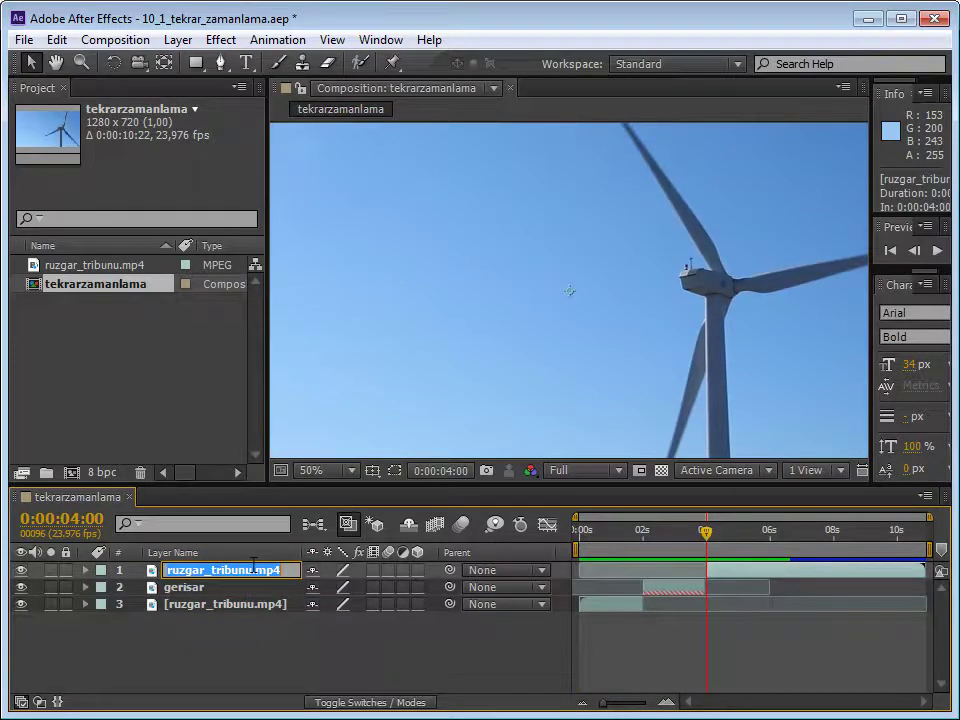
pyautogui.write('tribun')
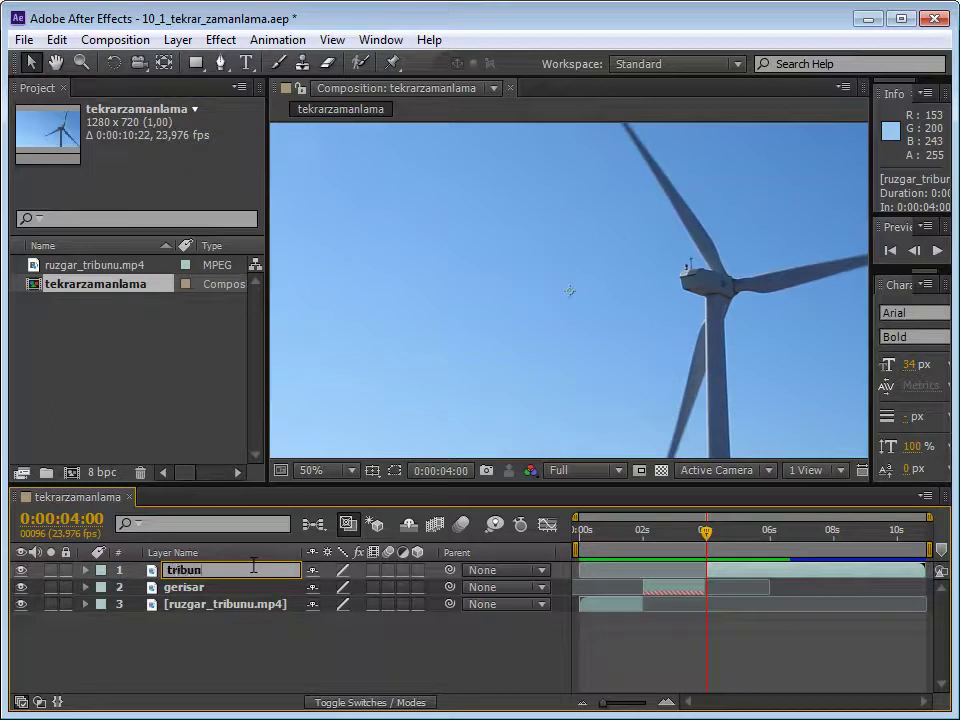
pyautogui.press('Return')
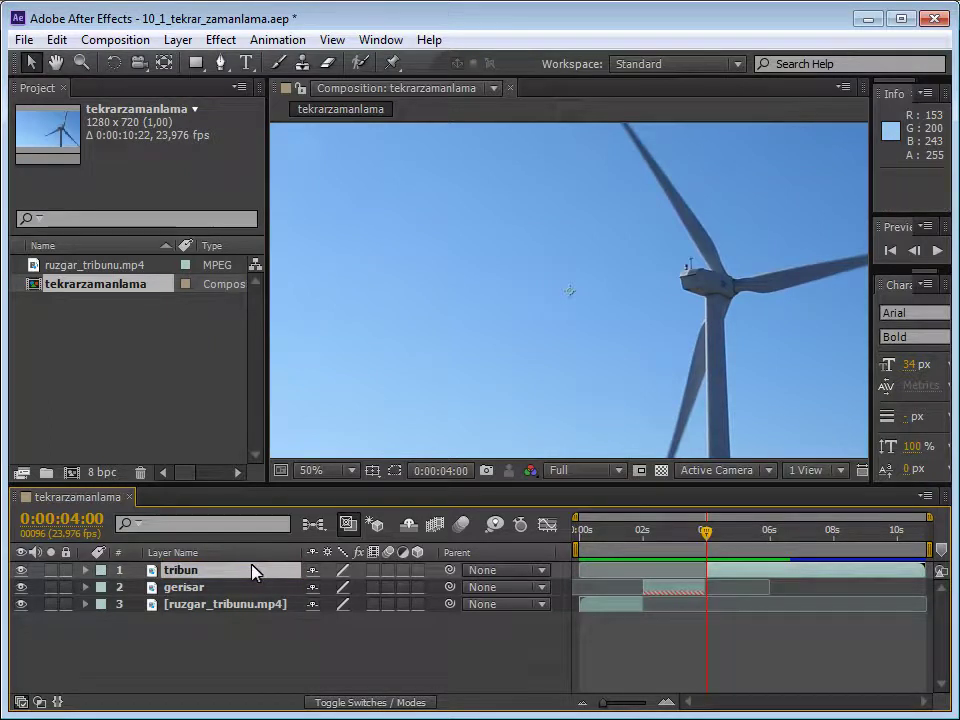
pyautogui.click(304, 647)
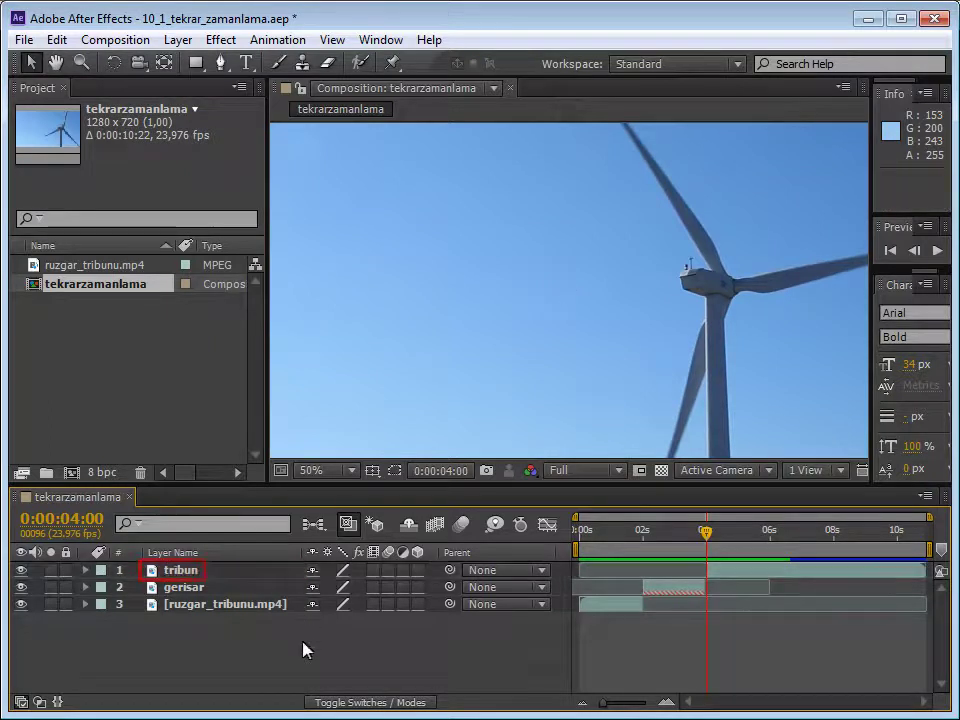
# Duplicate the tribun layer and extend the copy's In point back to 0 seconds
pyautogui.click(160, 572)
pyautogui.hotkey('ctrl', 'd')
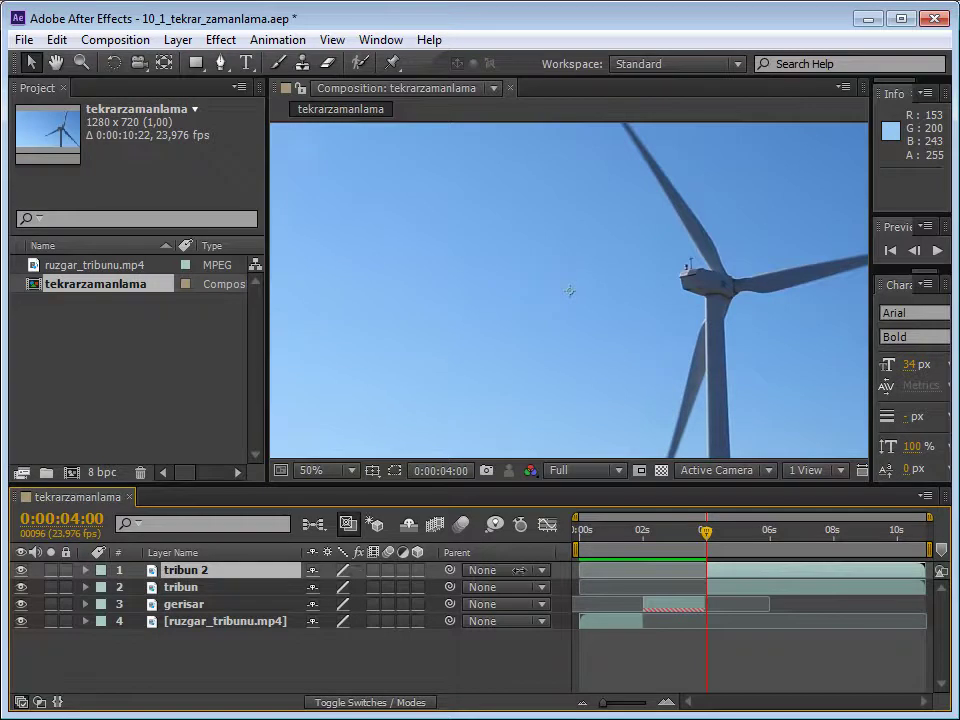
pyautogui.moveTo(706, 571); pyautogui.dragTo(578, 580)
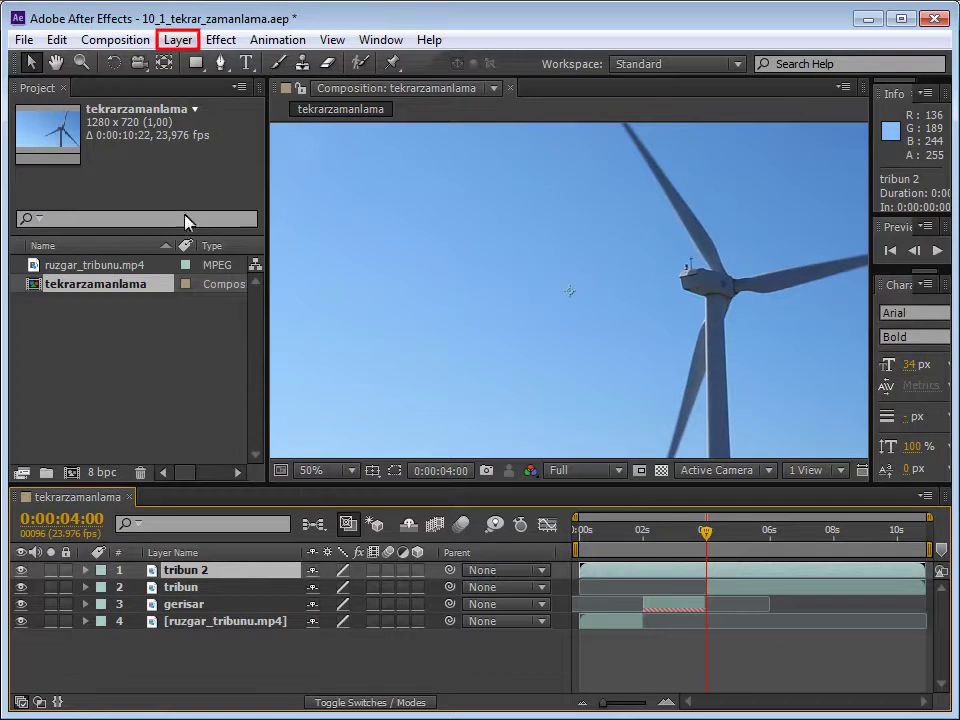
# Enable Time Remapping on the tribun 2 layer and show its Time Remap property in the Graph Editor
pyautogui.click(178, 40)
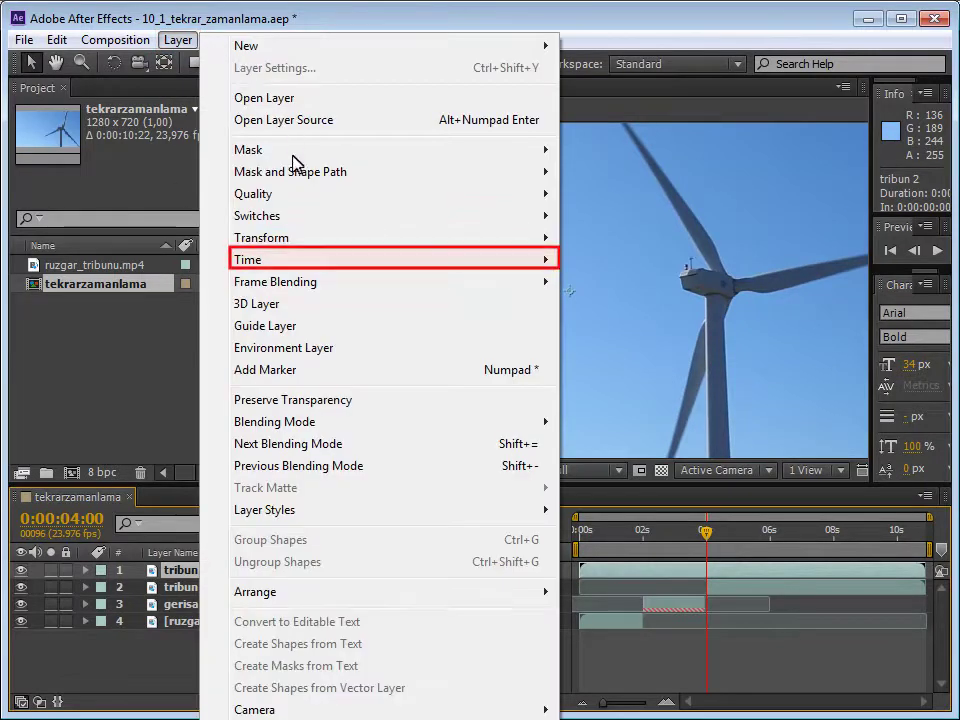
pyautogui.moveTo(304, 266)
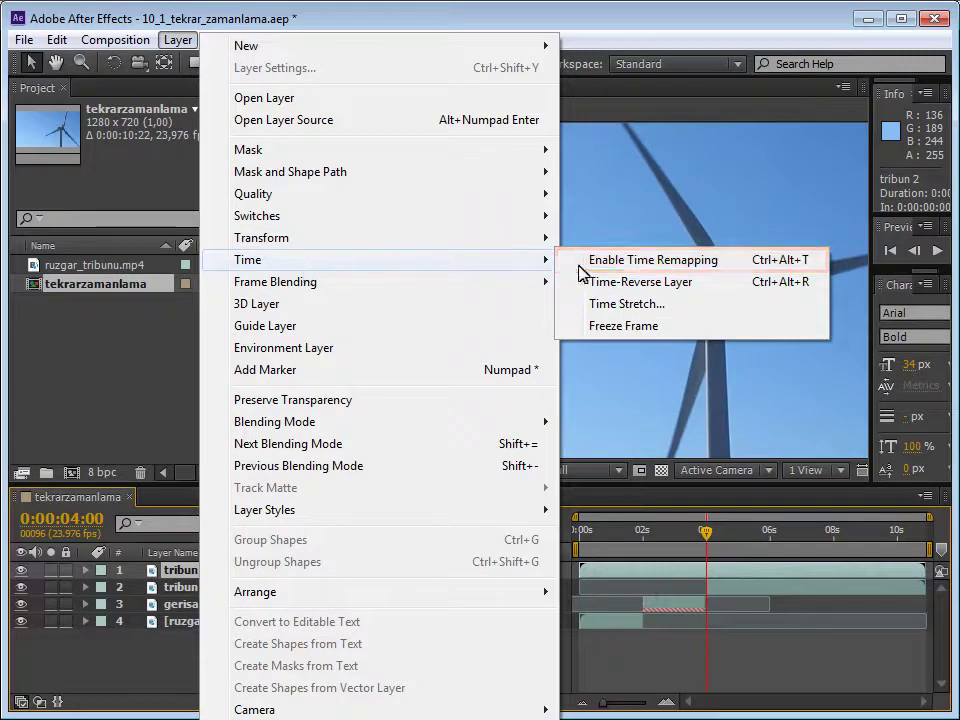
pyautogui.click(650, 262)
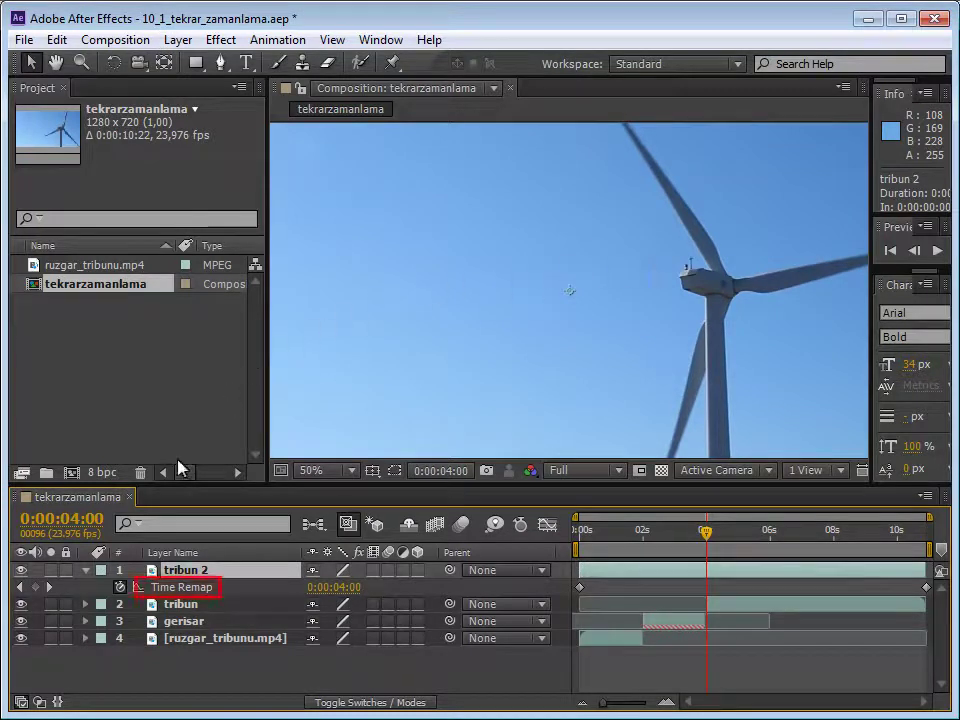
pyautogui.click(153, 588)
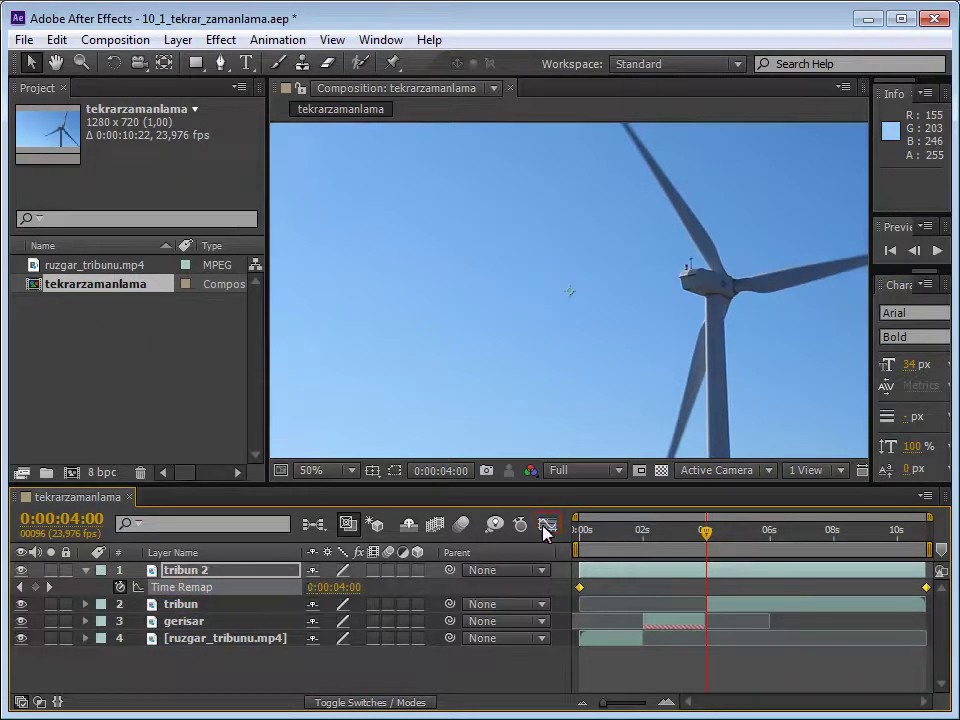
pyautogui.click(547, 526)
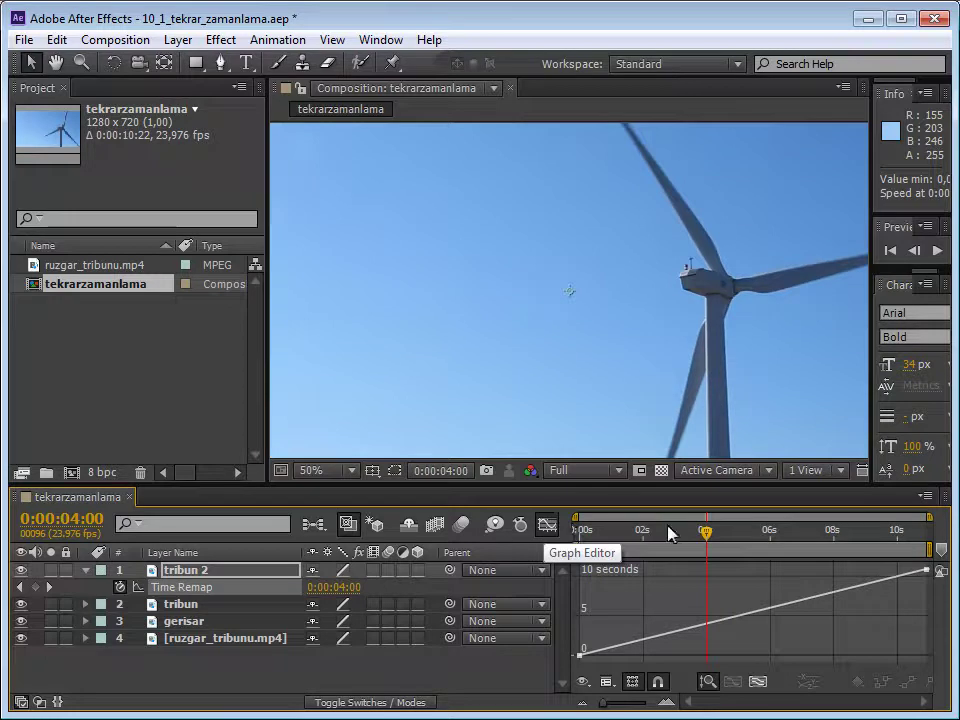
# Add Time Remap keyframes to tribun 2 at 2 and 4 seconds, and return the current time to 0 seconds
pyautogui.moveTo(707, 540); pyautogui.dragTo(643, 546)
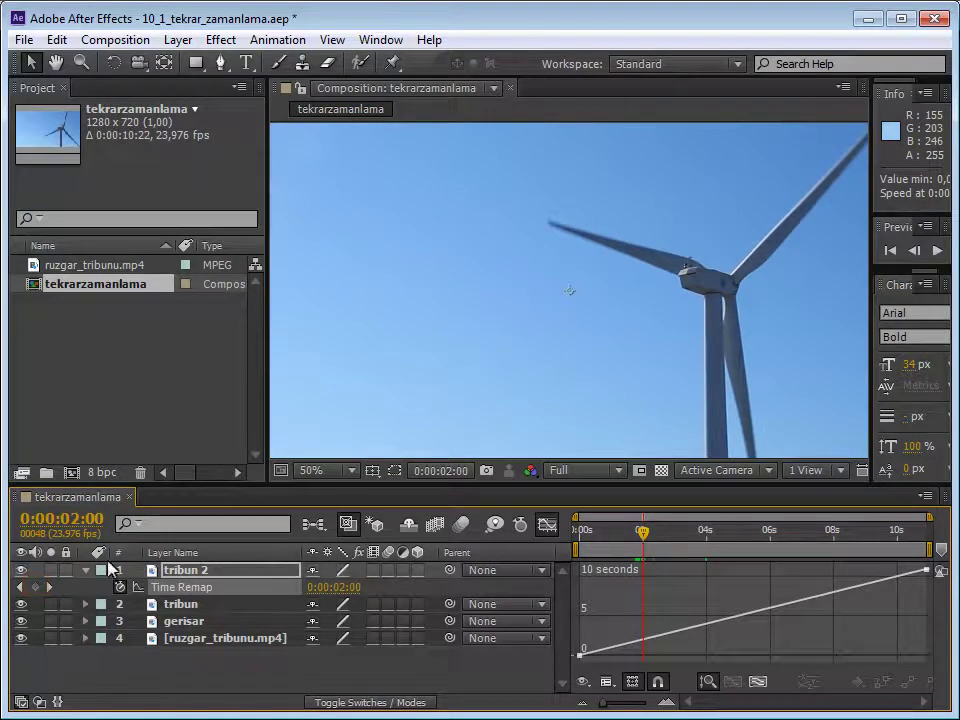
pyautogui.click(36, 587)
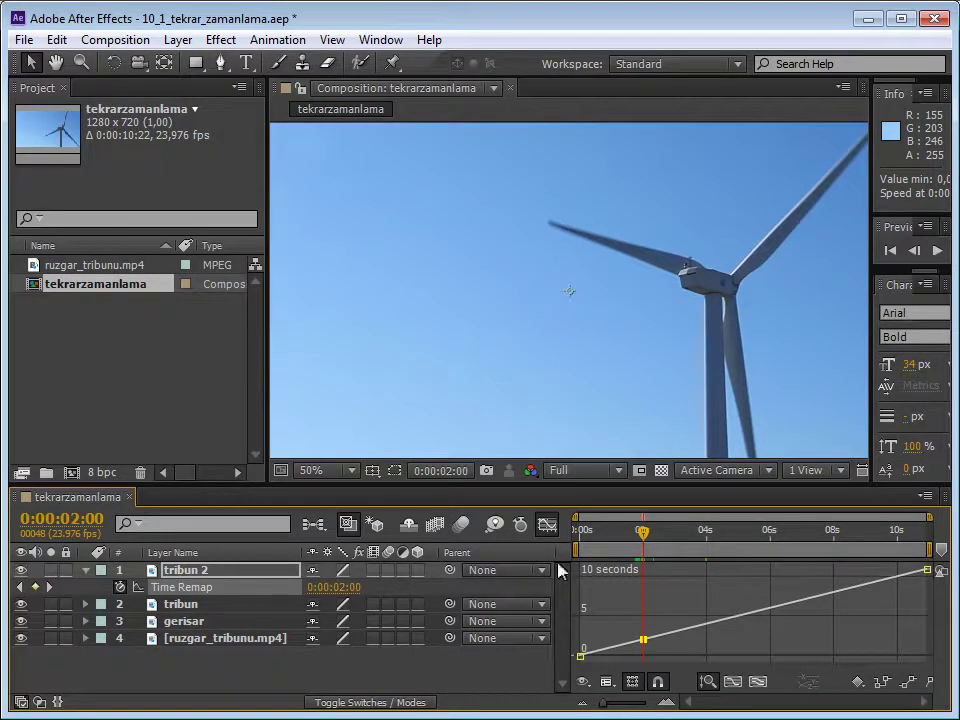
pyautogui.moveTo(643, 531); pyautogui.dragTo(706, 535)
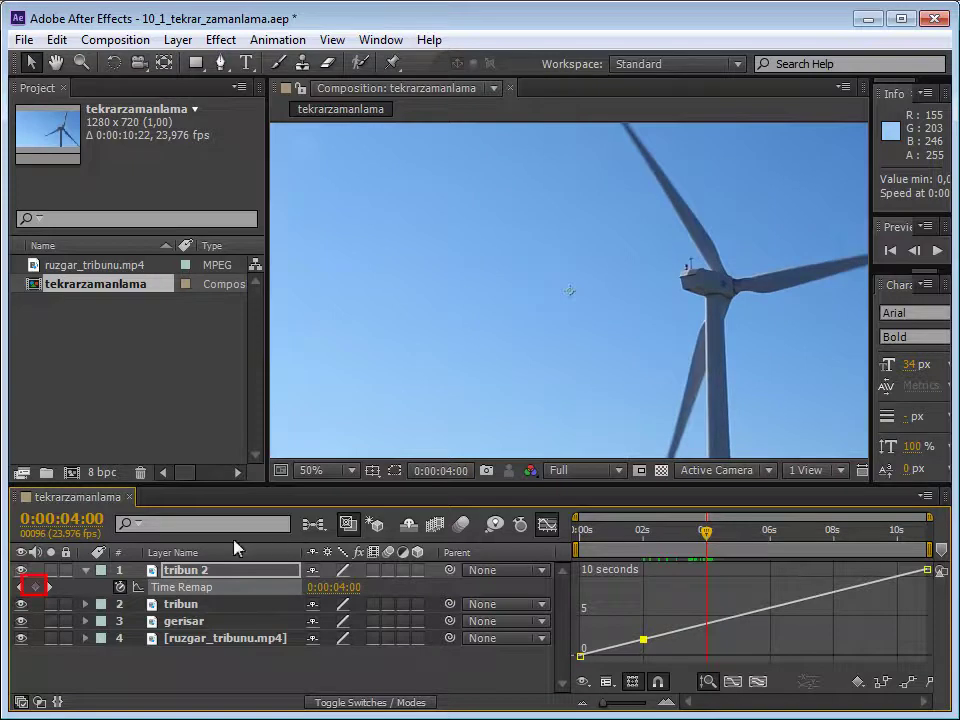
pyautogui.click(35, 588)
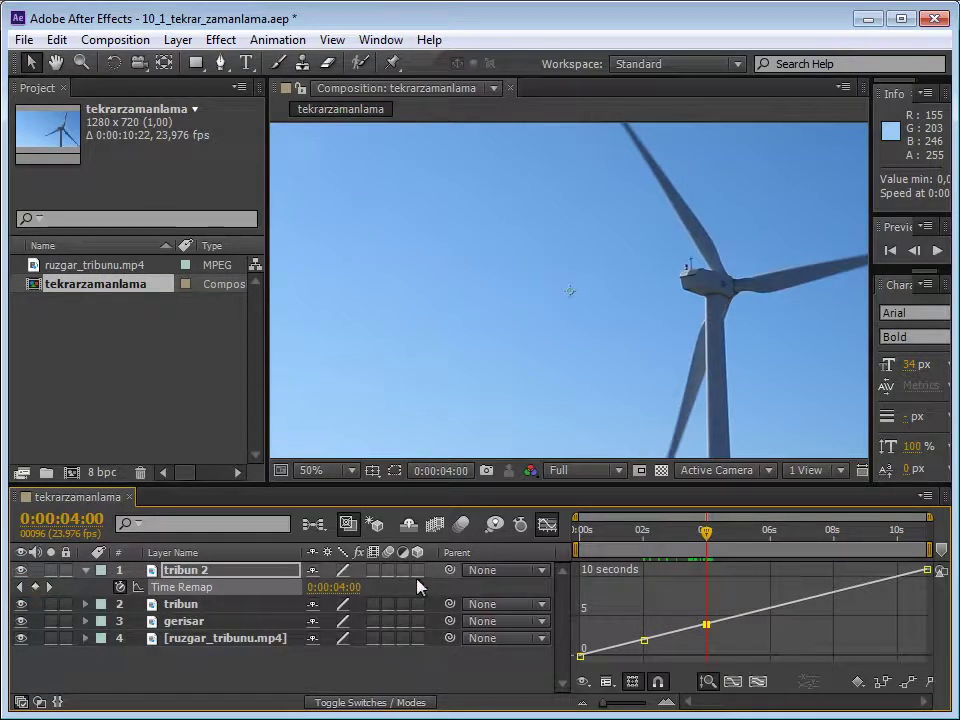
pyautogui.moveTo(703, 536); pyautogui.dragTo(561, 567)
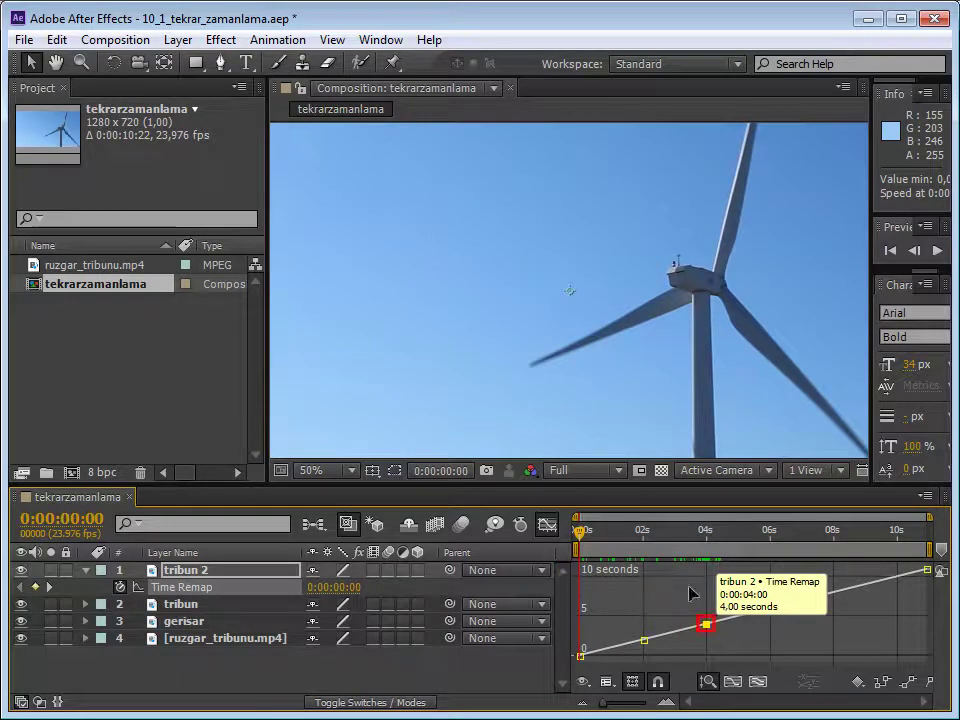
# Lower the 4-second Time Remap keyframe to the 2-second value so the curve is flat between 2 and 4 seconds, and preview
pyautogui.moveTo(706, 632)
pyautogui.mouseDown()
pyautogui.moveTo(707, 656)
pyautogui.moveTo(706, 640)
pyautogui.moveTo(722, 634)
pyautogui.moveTo(712, 650)
pyautogui.moveTo(704, 630)
pyautogui.moveTo(713, 624)
pyautogui.mouseUp()
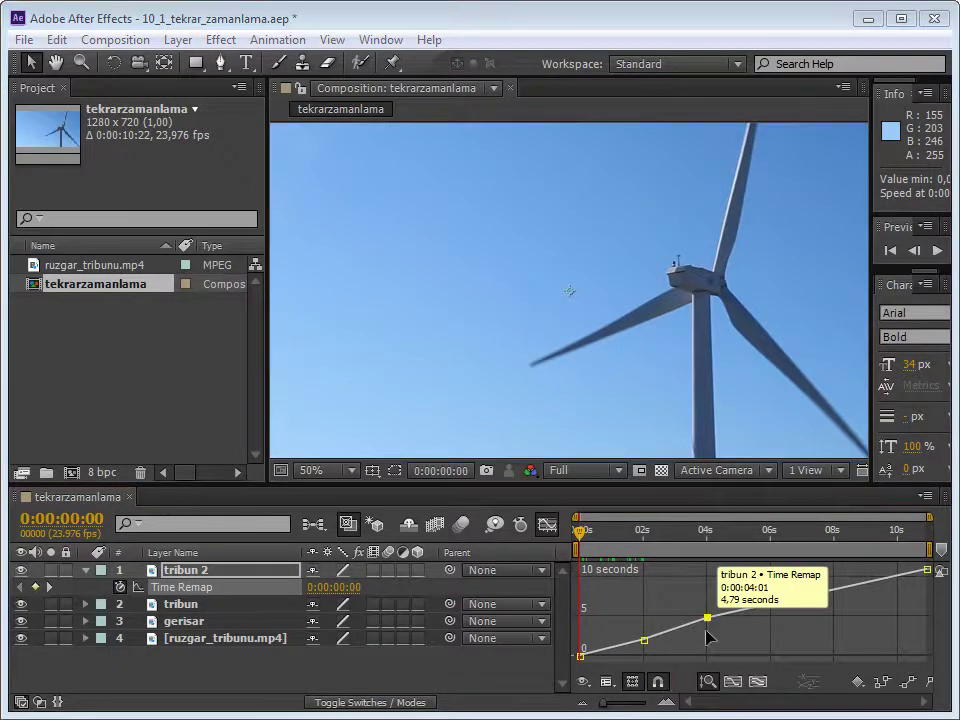
pyautogui.moveTo(707, 618); pyautogui.dragTo(706, 639)
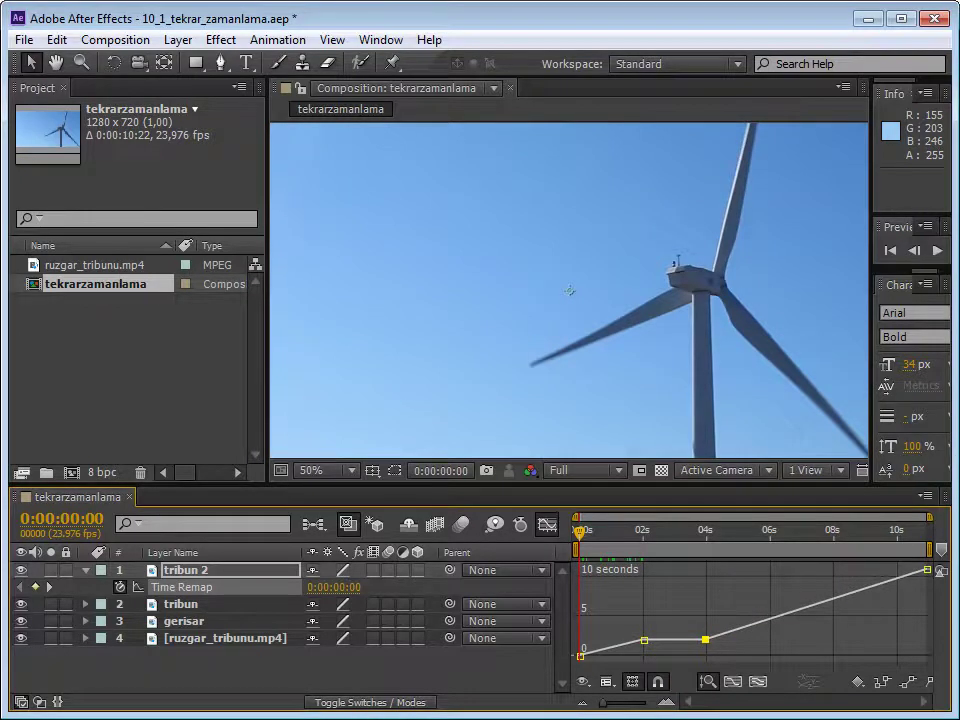
pyautogui.press('space')
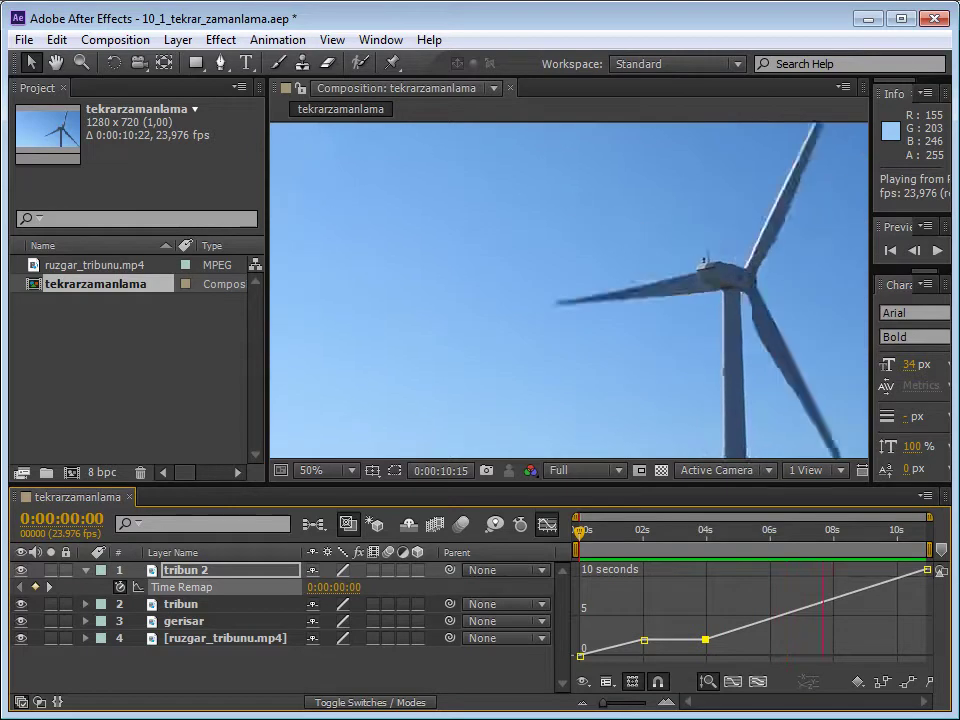
pyautogui.click(569, 291)
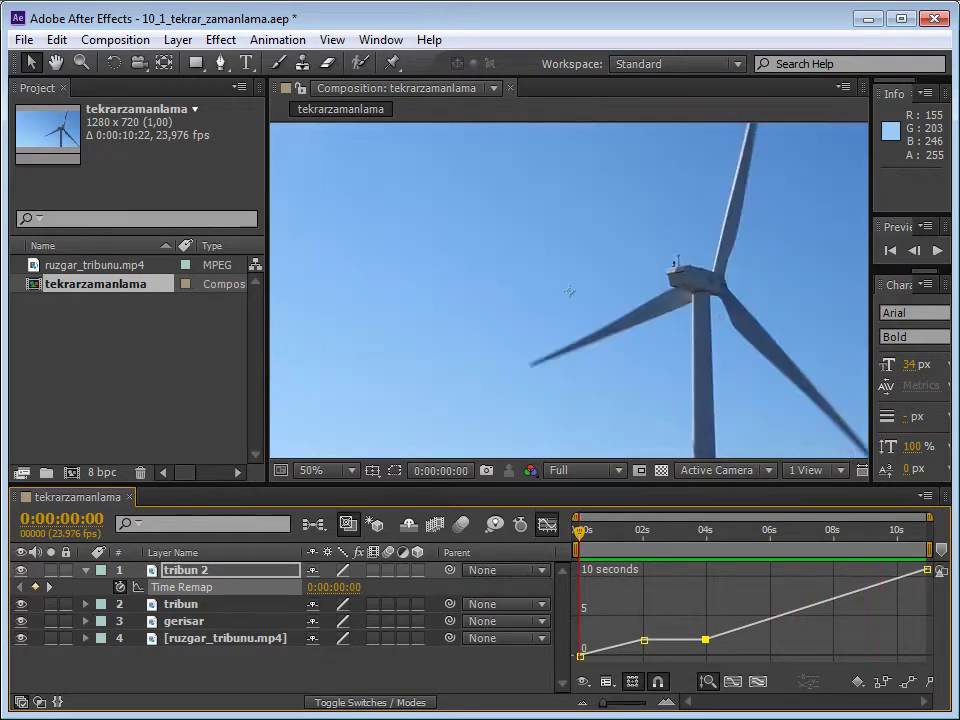
# Apply Easy Ease to the 2-second Time Remap keyframe and Easy Ease In to the 4-second one, and preview the motion
pyautogui.click(650, 588)
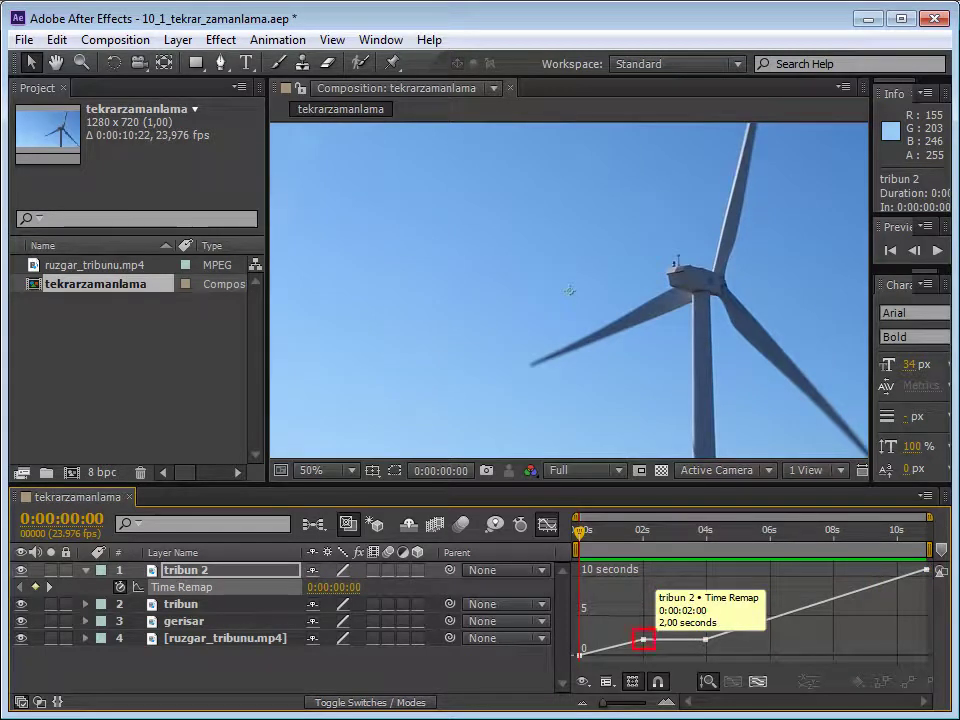
pyautogui.rightClick(646, 640)
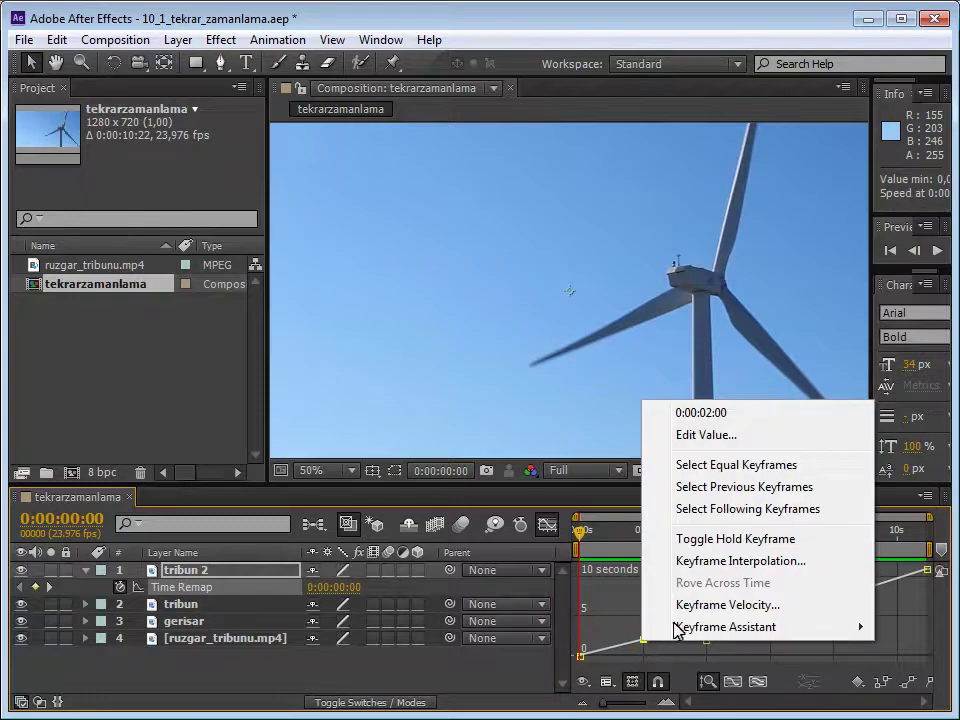
pyautogui.moveTo(677, 630)
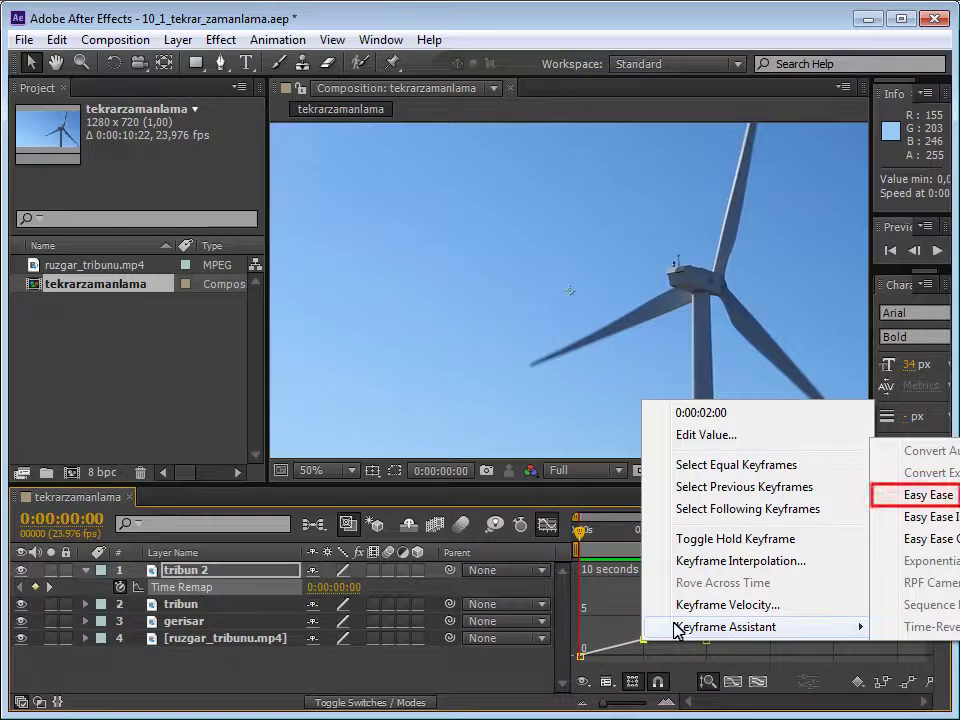
pyautogui.click(935, 495)
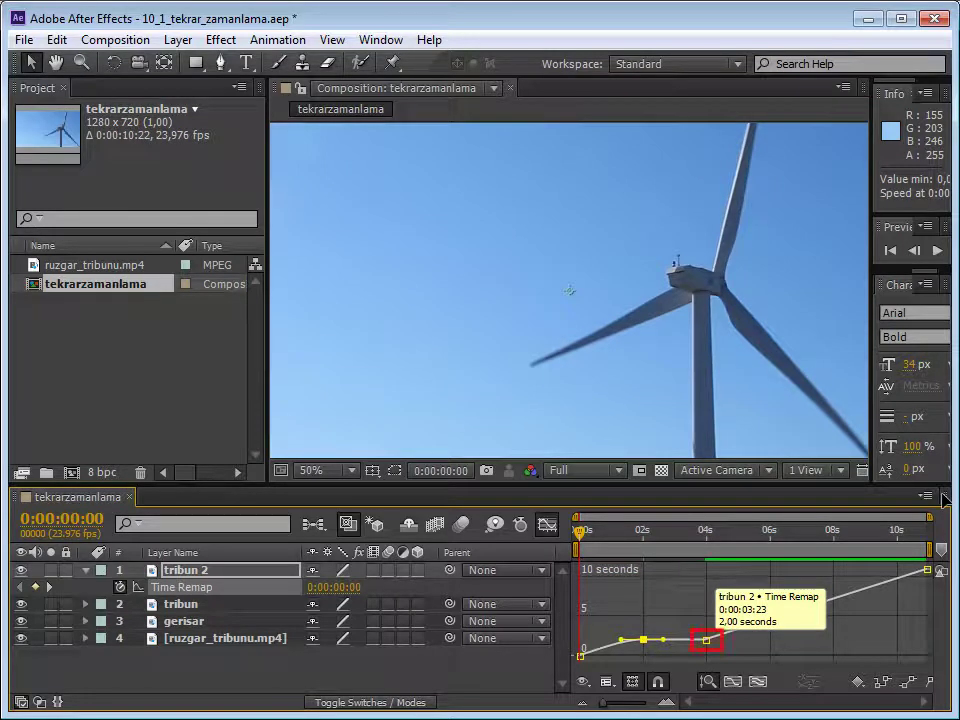
pyautogui.rightClick(705, 640)
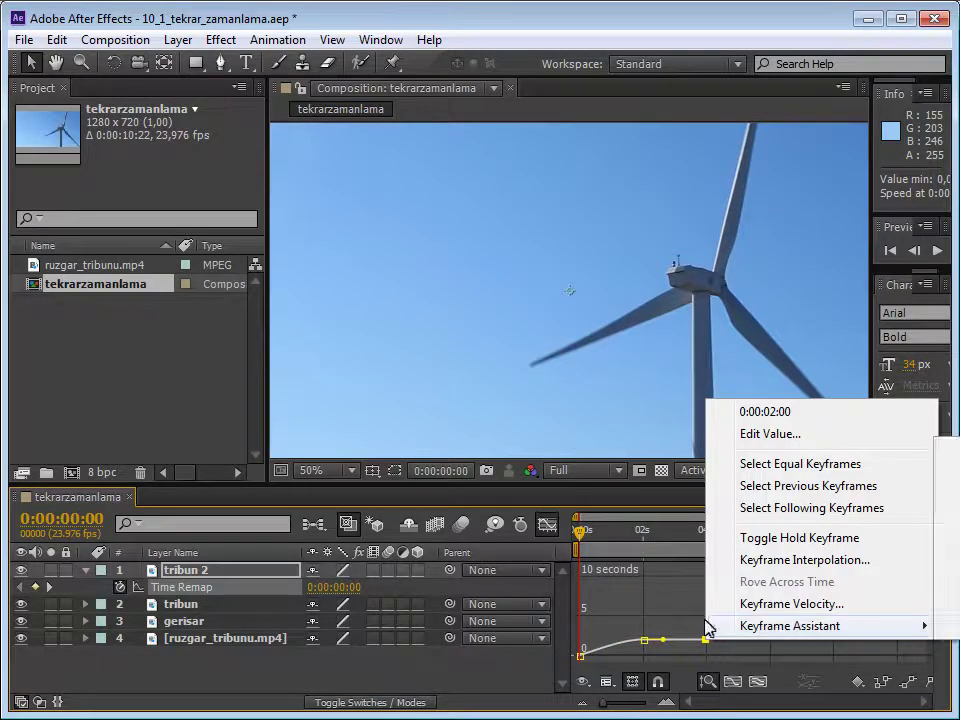
pyautogui.press('Escape')
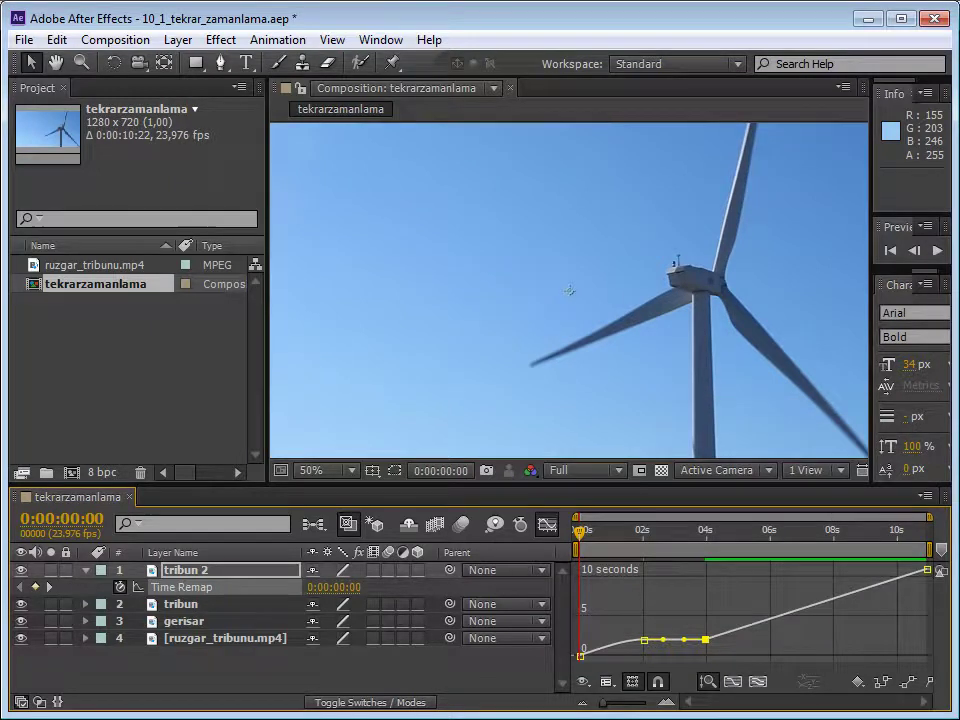
pyautogui.press('space')
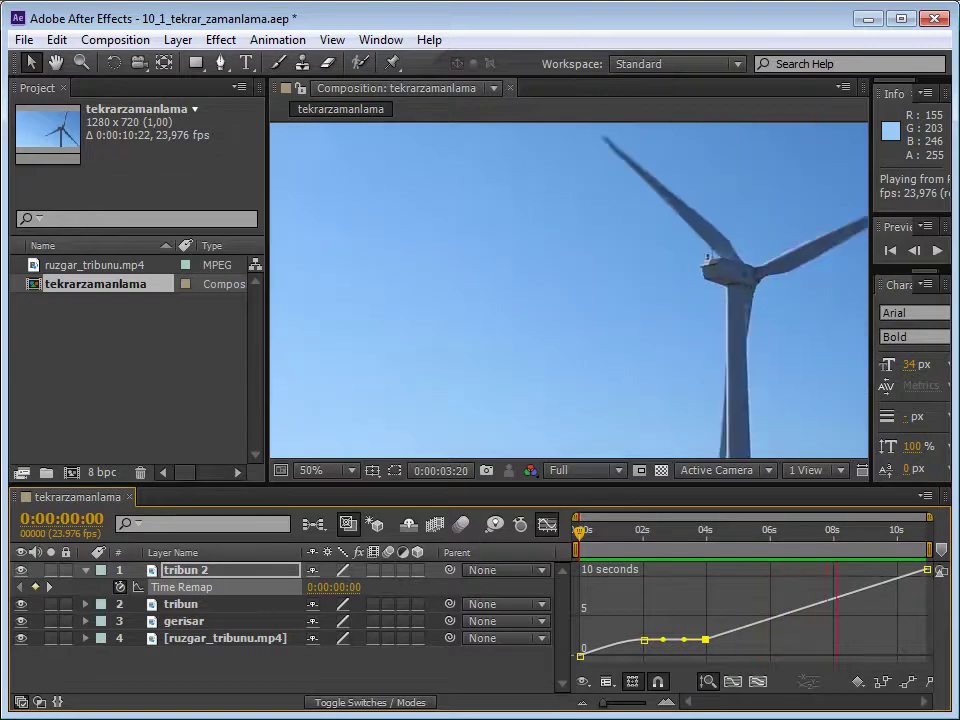
pyautogui.press('space')
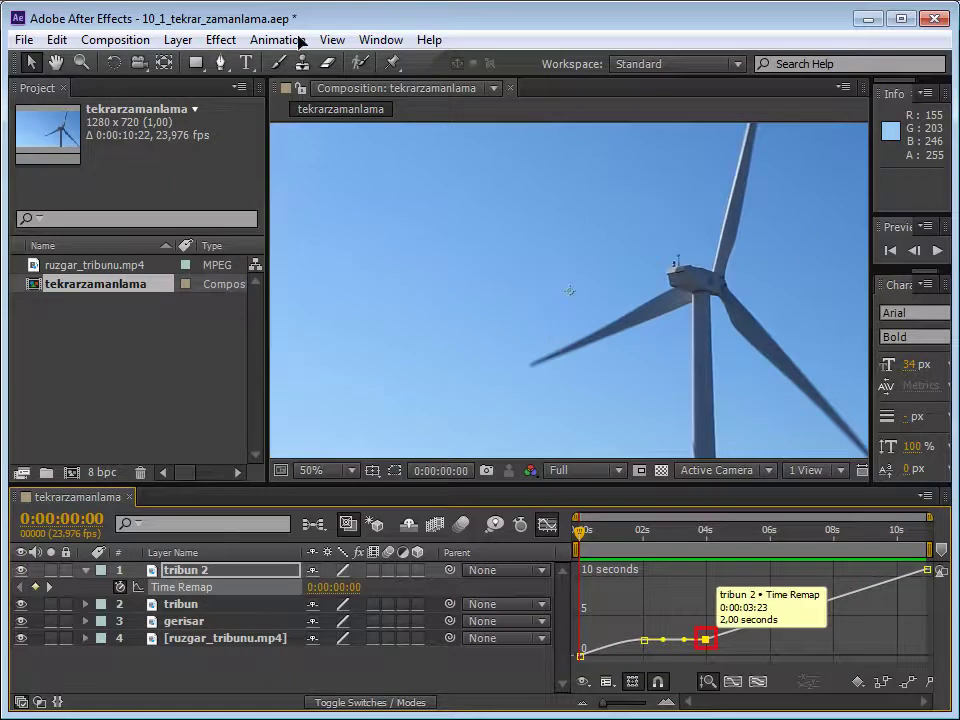
# Lower the 4-second Time Remap keyframe to about 0 seconds so the clip plays backwards, and preview the result
pyautogui.moveTo(706, 638); pyautogui.dragTo(708, 660)
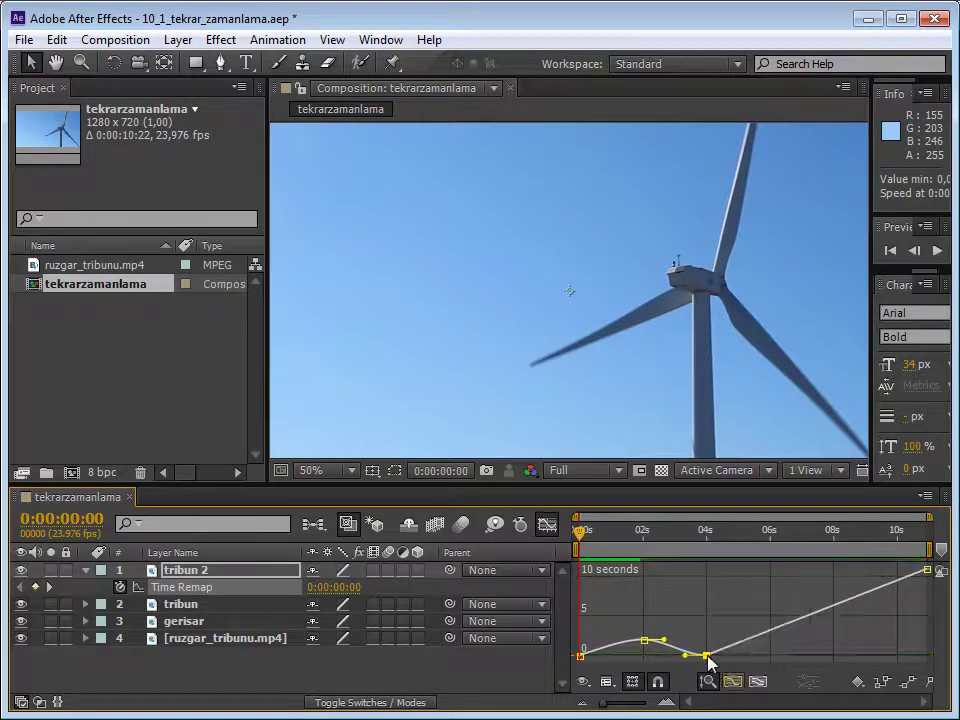
pyautogui.press('space')
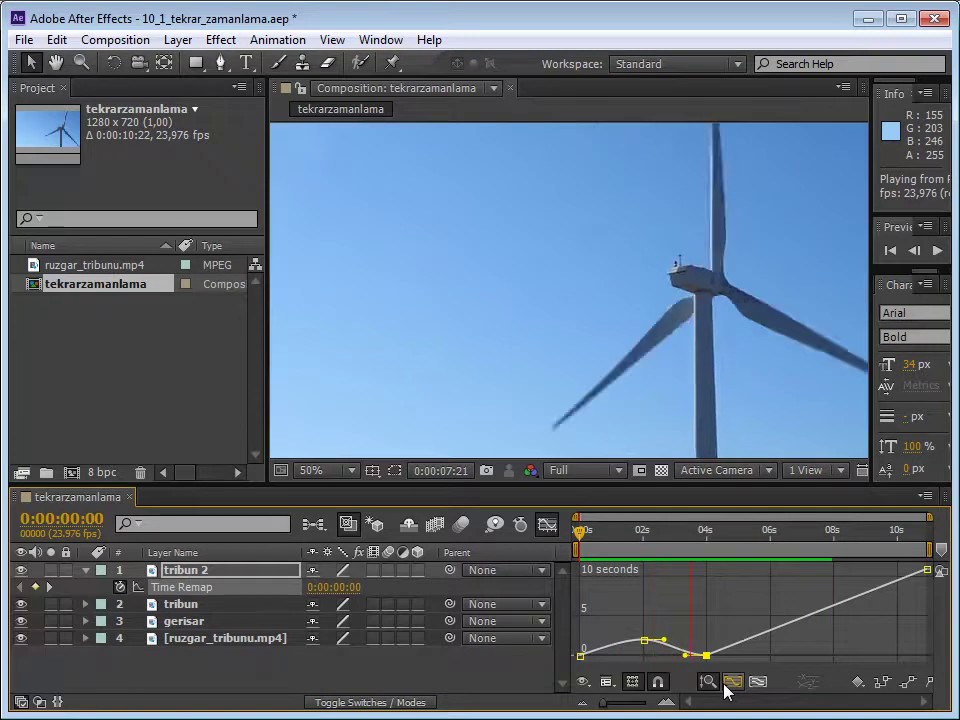
pyautogui.press('space')
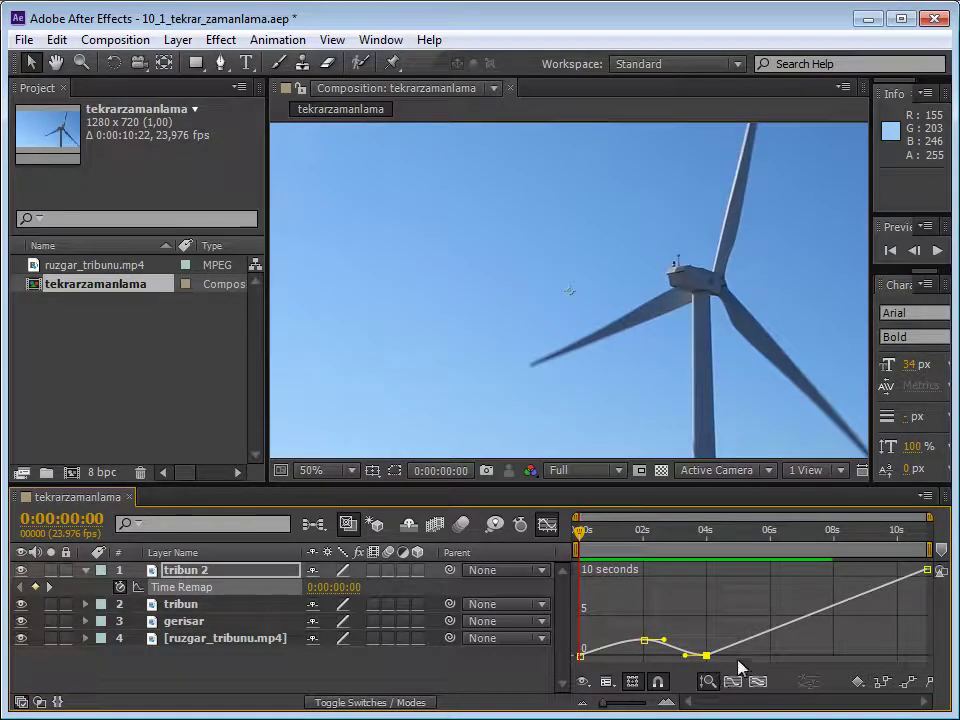
# Stretch the first three Time Remap keyframes together so the last of them falls at about 6 seconds, and close the Graph Editor
pyautogui.moveTo(739, 632); pyautogui.dragTo(572, 643)
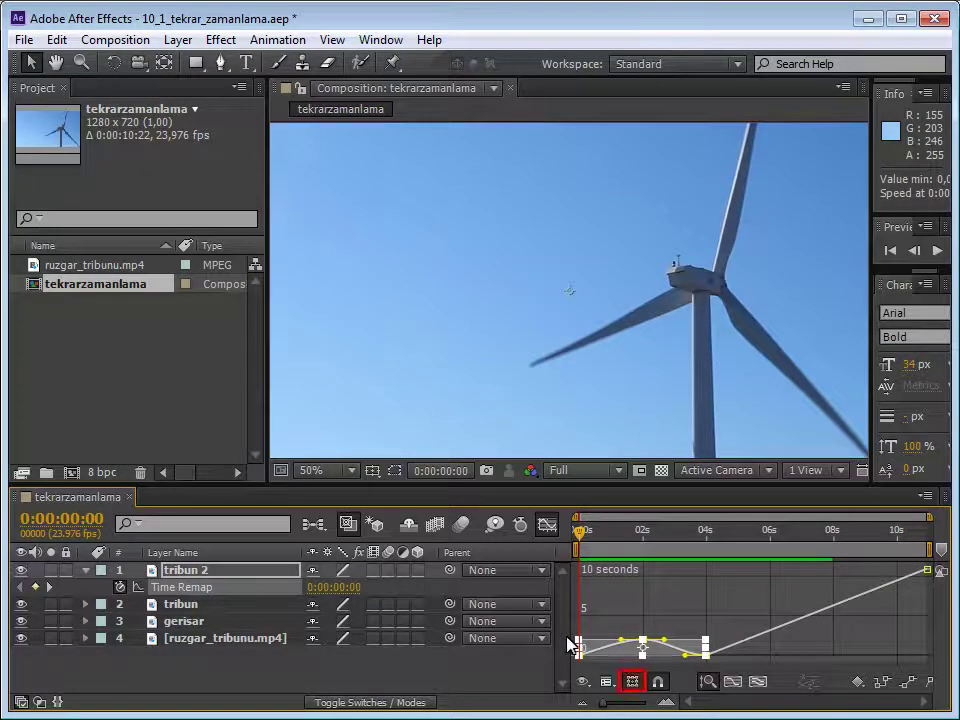
pyautogui.click(631, 686)
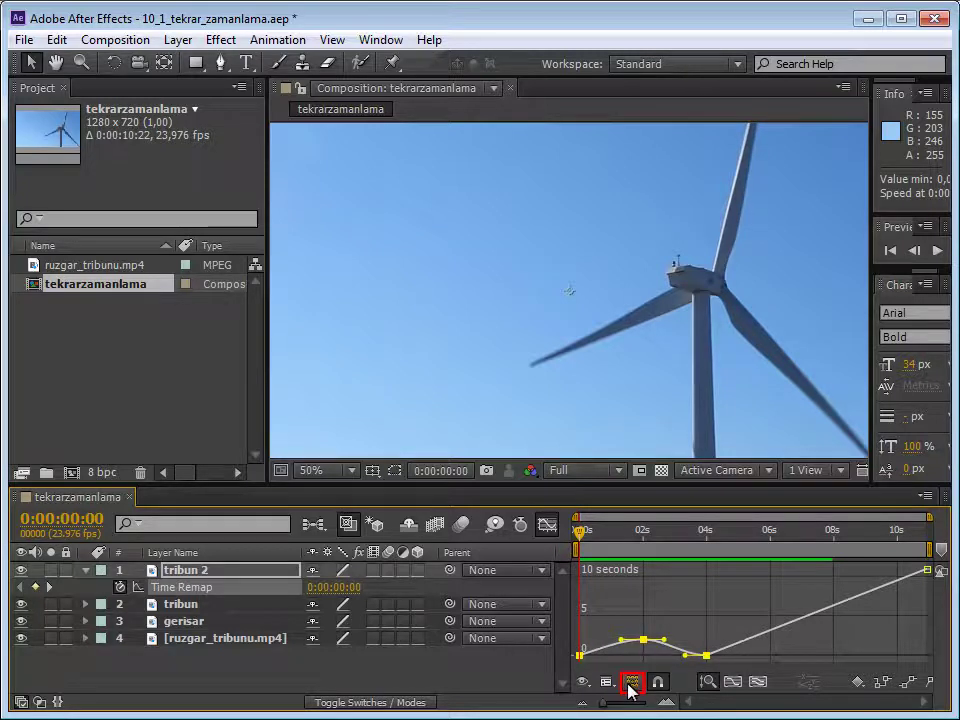
pyautogui.click(631, 684)
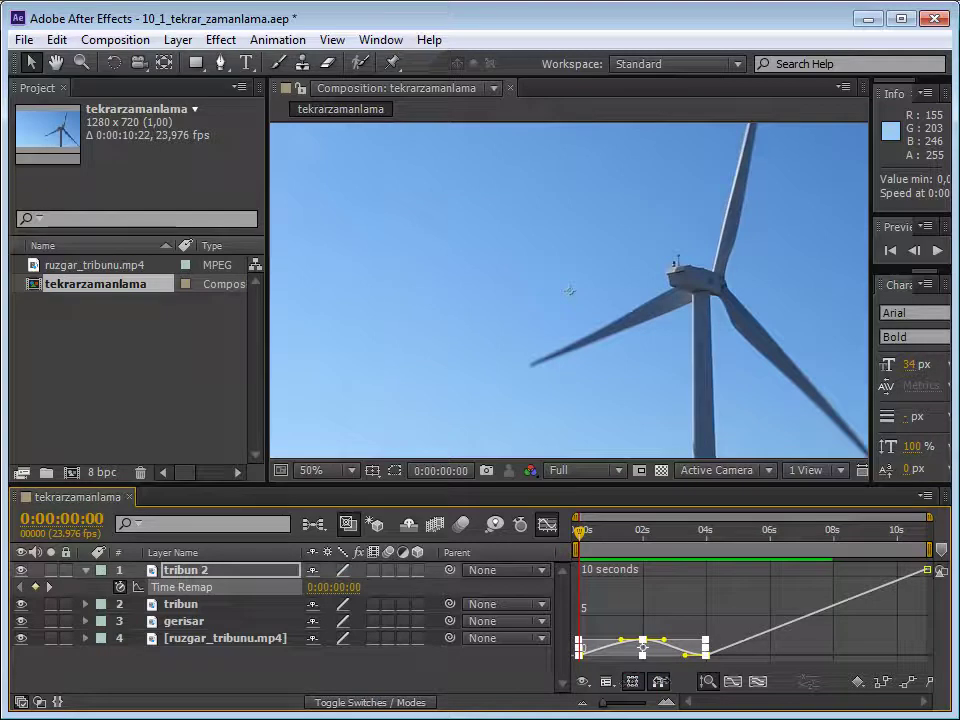
pyautogui.moveTo(706, 648); pyautogui.dragTo(776, 651)
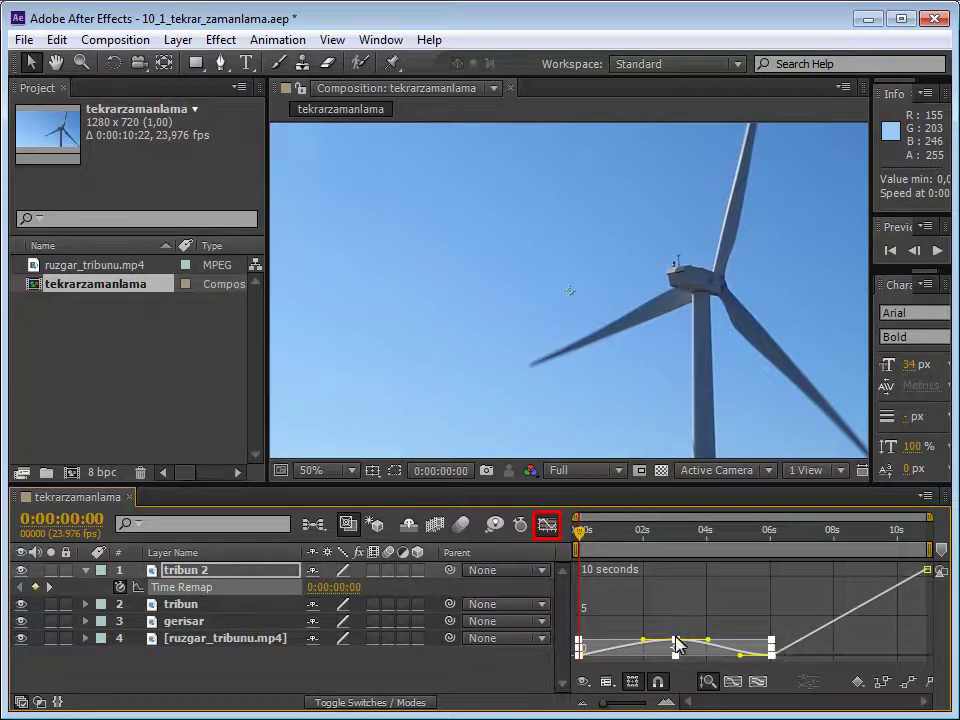
pyautogui.click(547, 524)
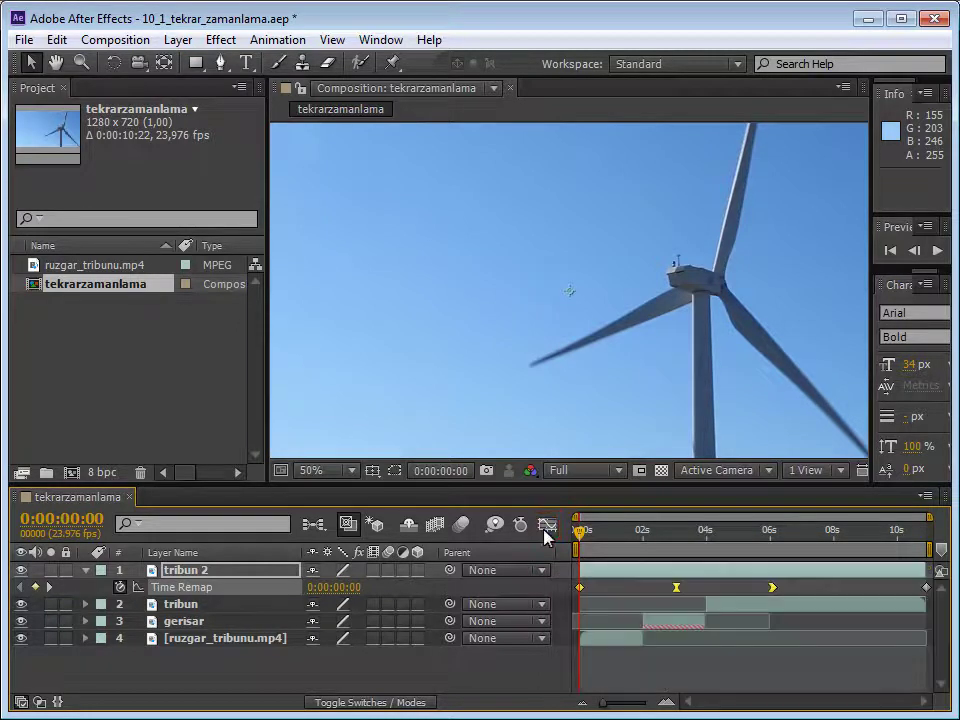
# Set Frame Blending to Off for the tribun 2 layer
pyautogui.click(178, 40)
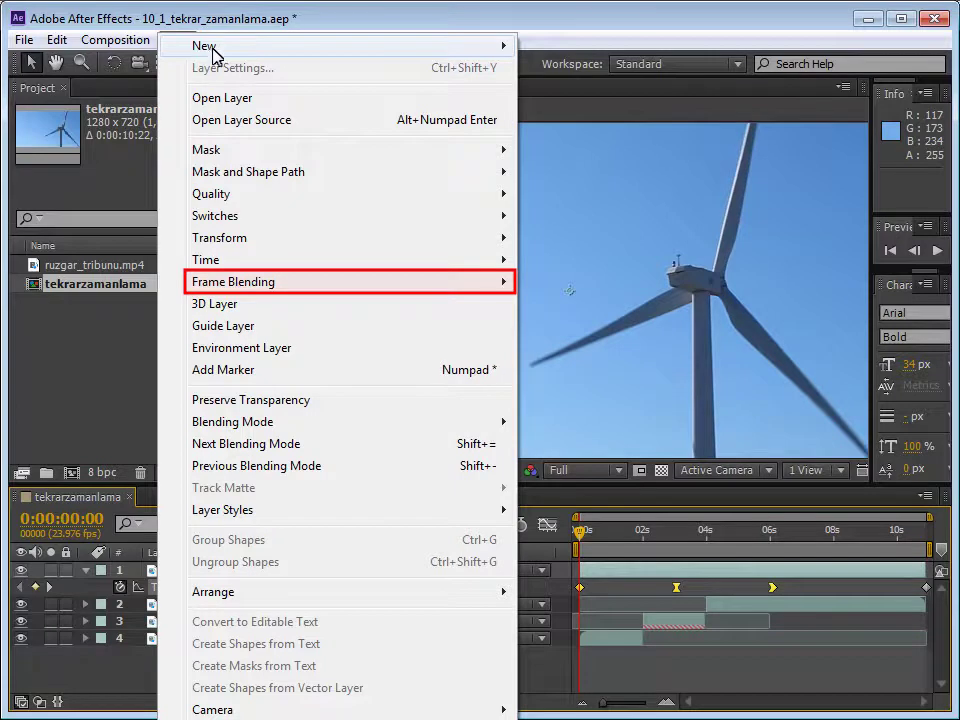
pyautogui.moveTo(276, 280)
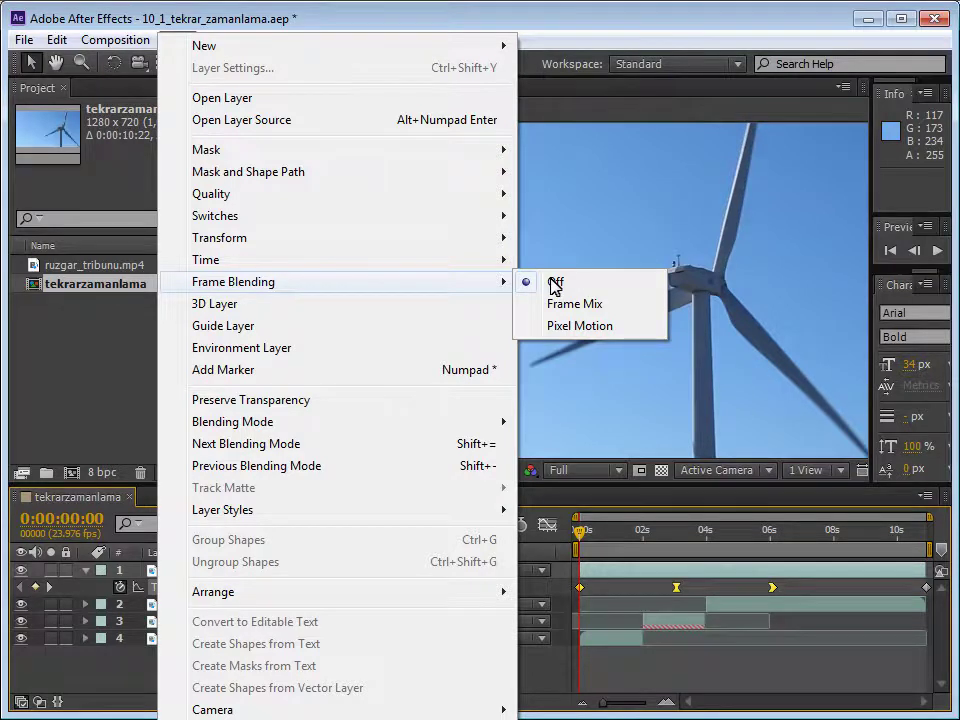
pyautogui.click(555, 284)
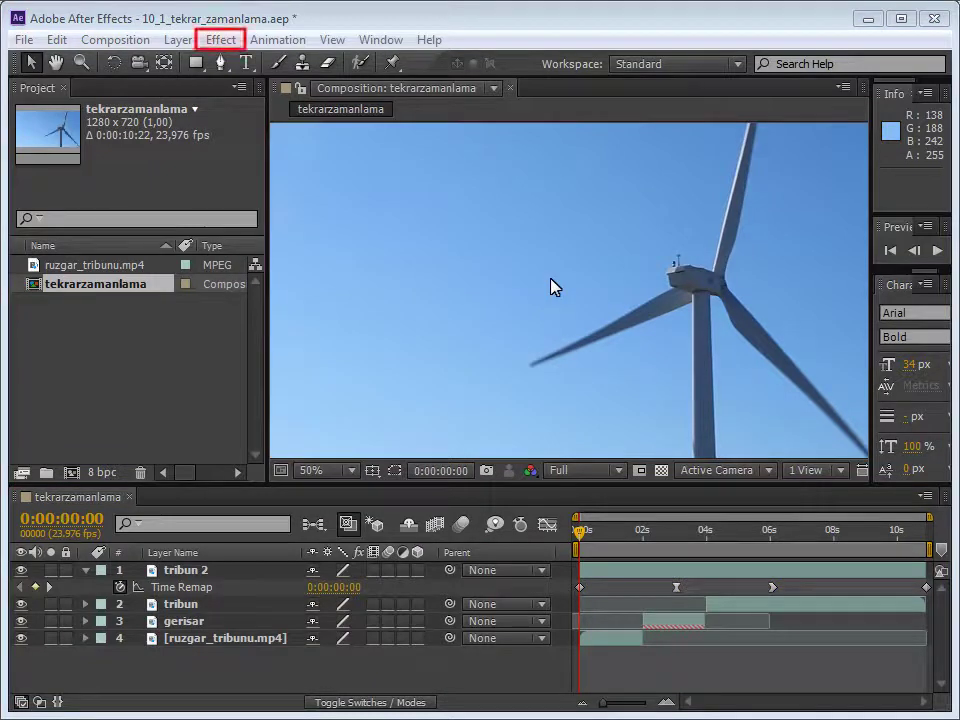
# Open the list of effect categories for the tribun 2 layer
pyautogui.click(218, 40)
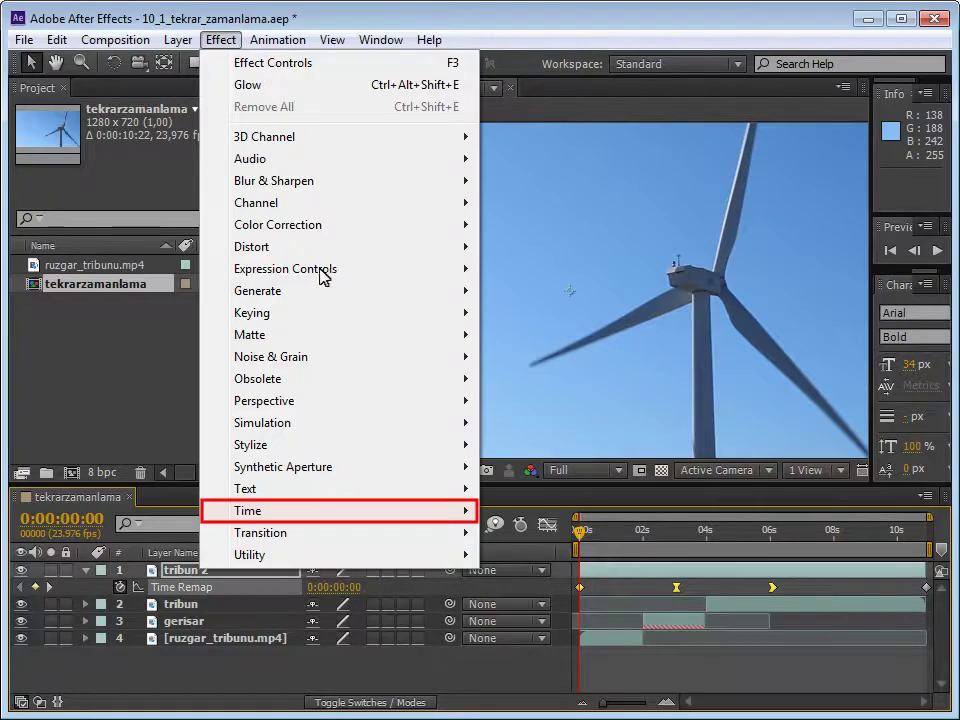